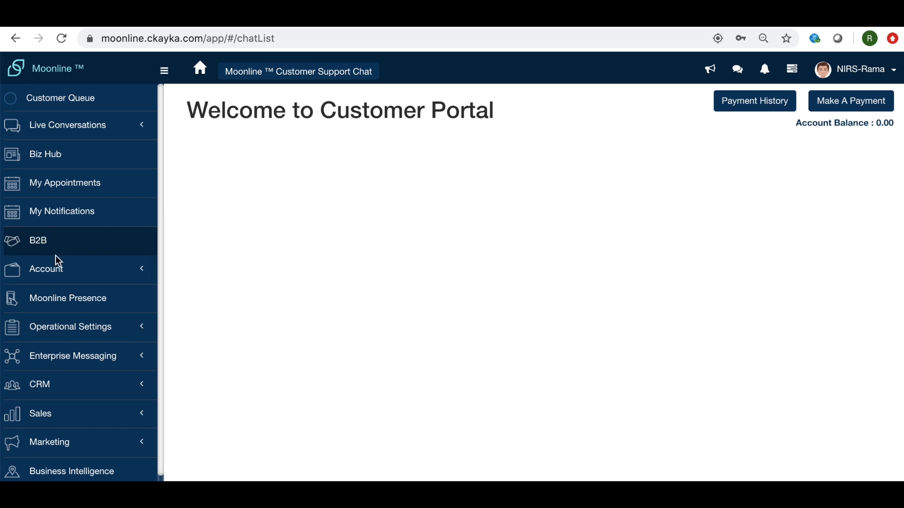
Open the account's Services page and locate Resource Calendar in the Product/Package Catalogue
left_click(54, 276)
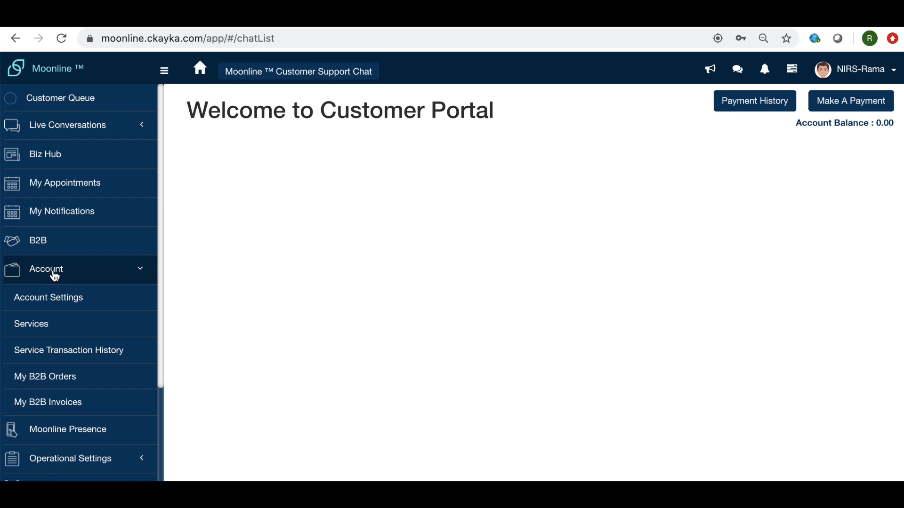
left_click(40, 331)
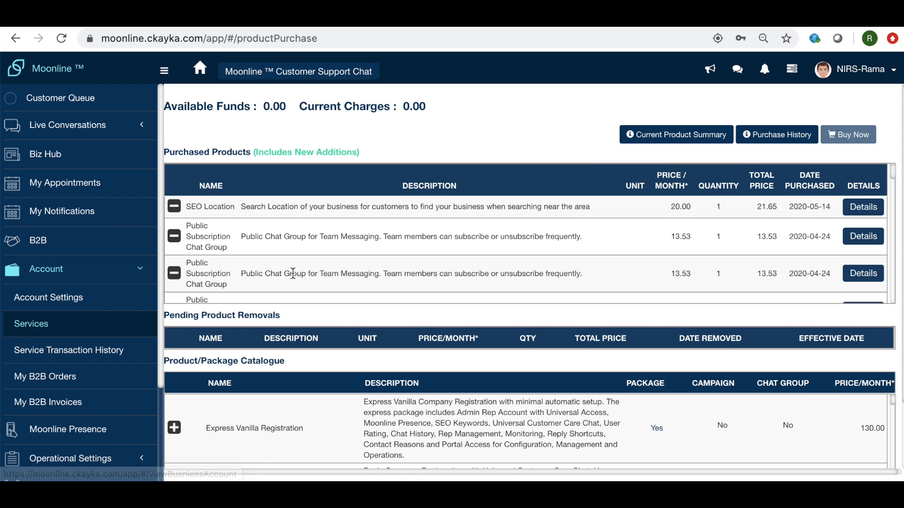
scroll(293, 273, "down", 1)
scroll(293, 273, "down", 2)
scroll(304, 315, "down", 2)
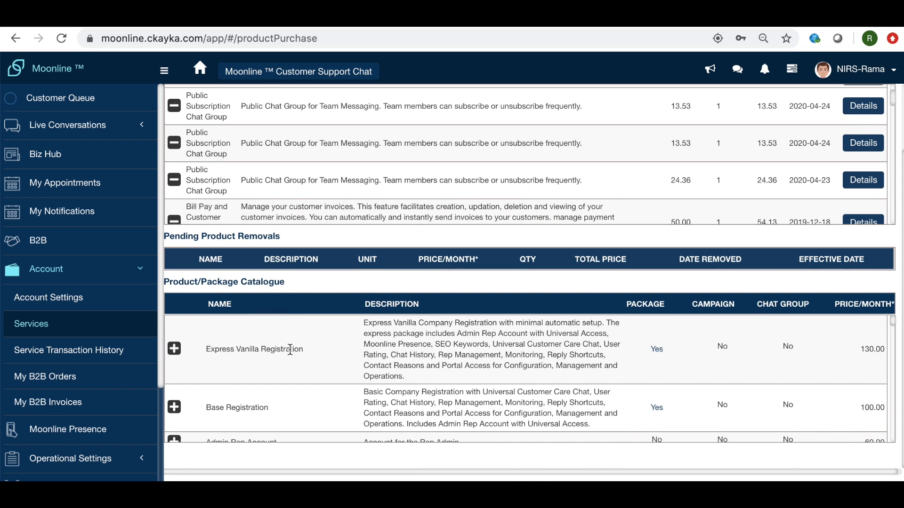
scroll(297, 357, "down", 5)
scroll(297, 357, "down", 5)
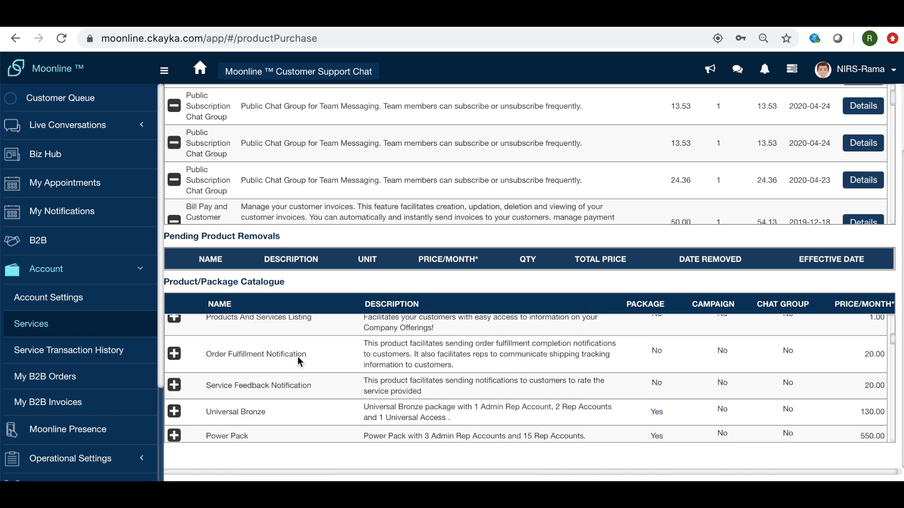
scroll(297, 356, "down", 5)
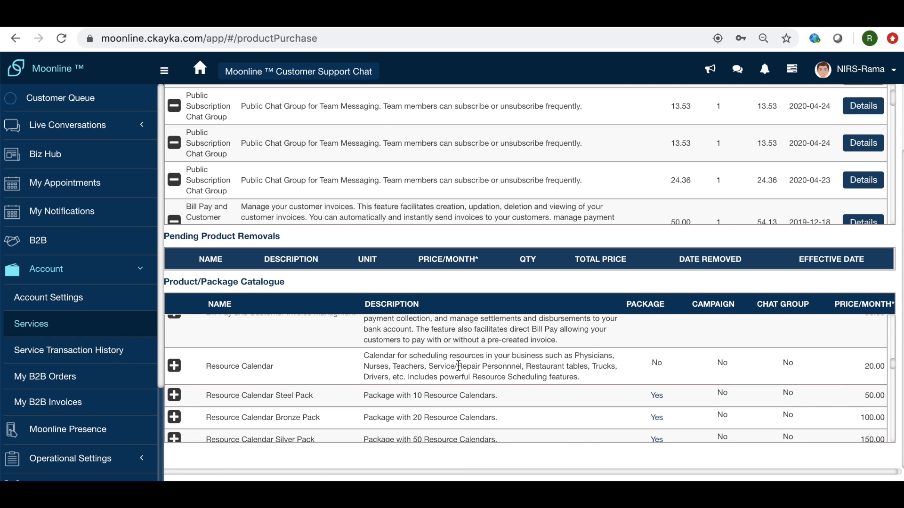
Add the Resource Calendar product to the purchase list with a quantity of 4
left_click(183, 372)
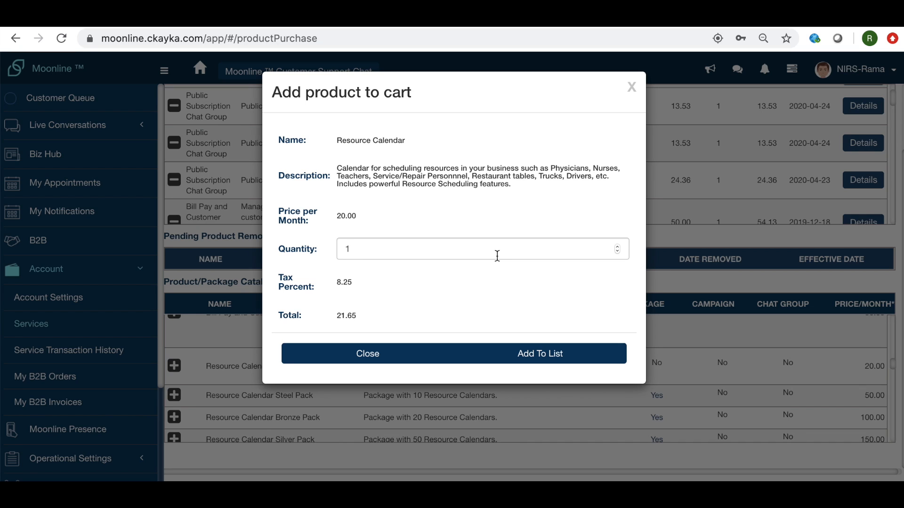
left_click(617, 246)
key("BackSpace")
type("4")
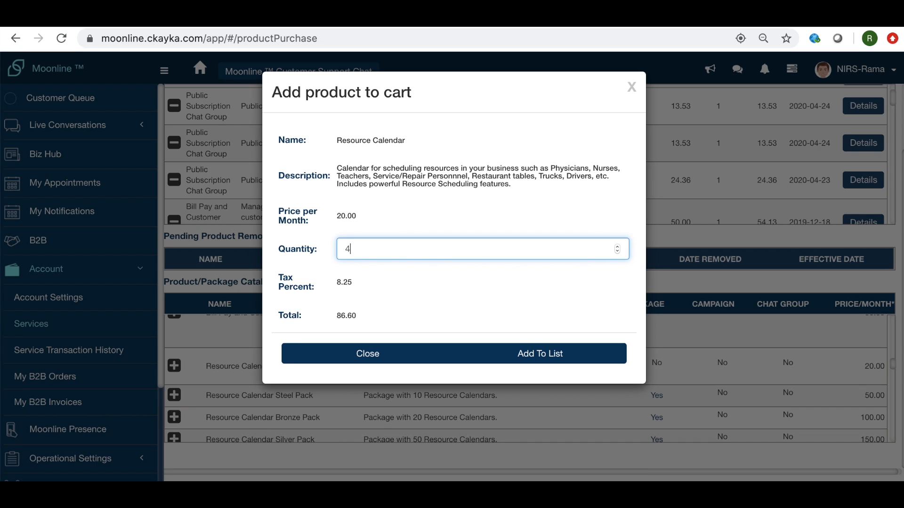
left_click(536, 361)
Proceed to checkout for the added product and expand the Credit / Debit / ATM Card payment mode
scroll(645, 216, "up", 2)
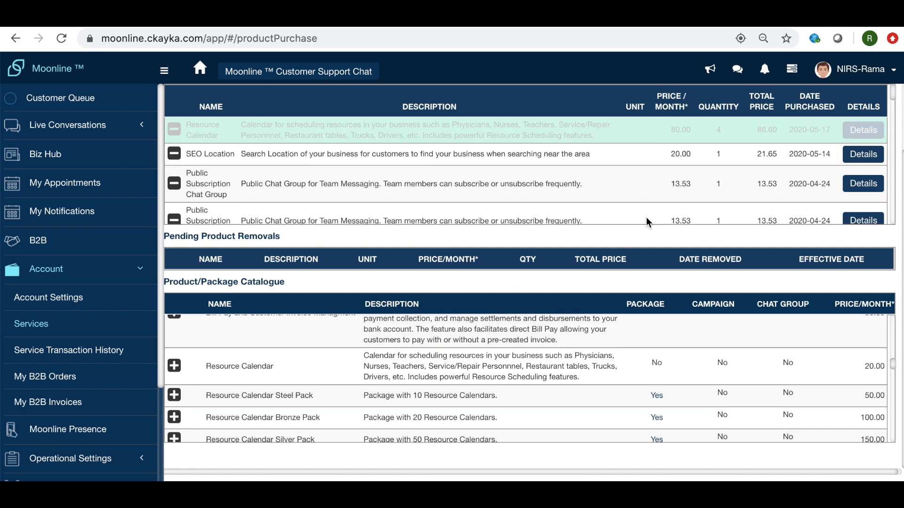
scroll(778, 133, "up", 2)
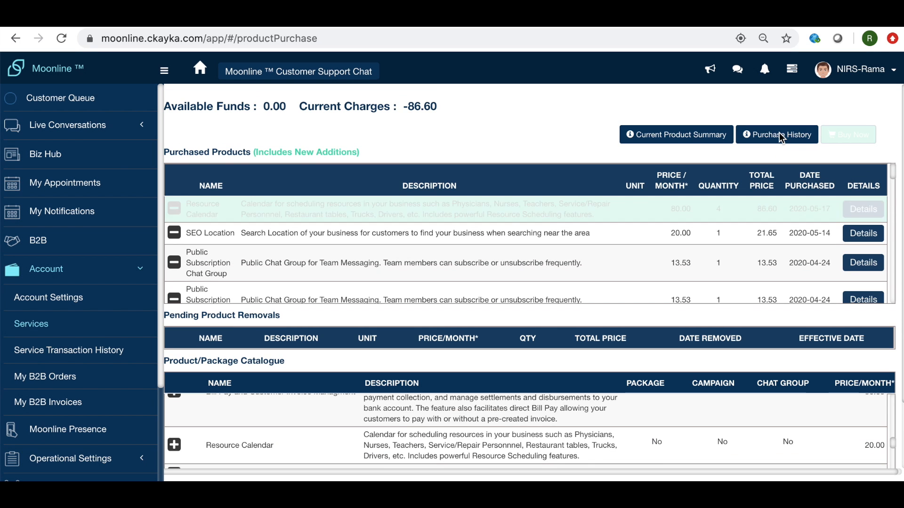
left_click(853, 136)
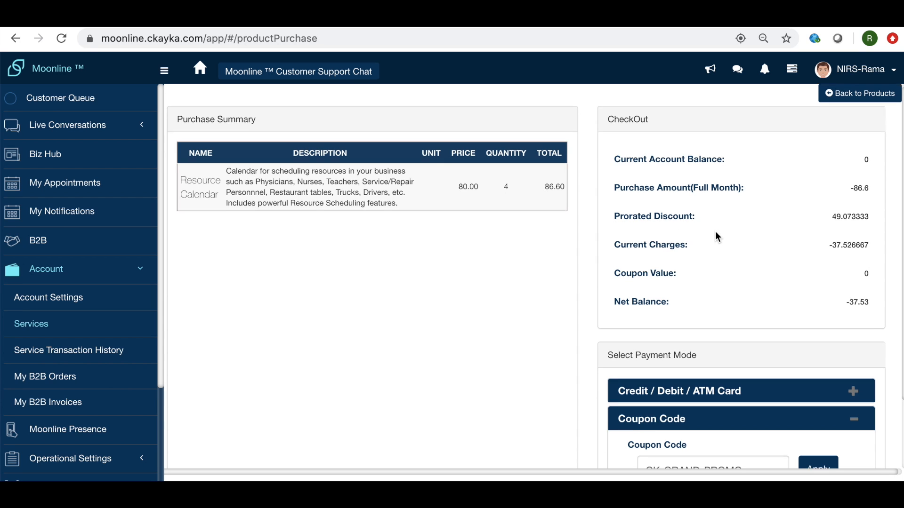
scroll(715, 234, "down", 2)
left_click(651, 308)
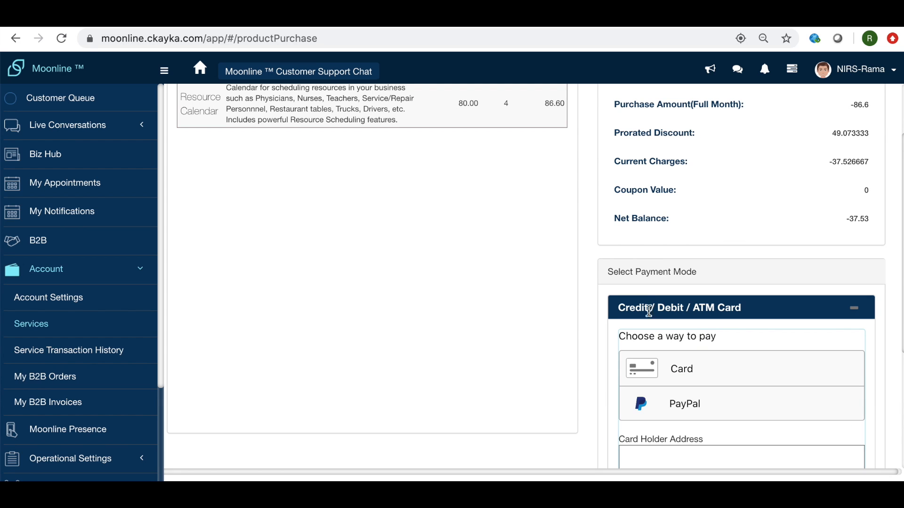
scroll(606, 388, "down", 3)
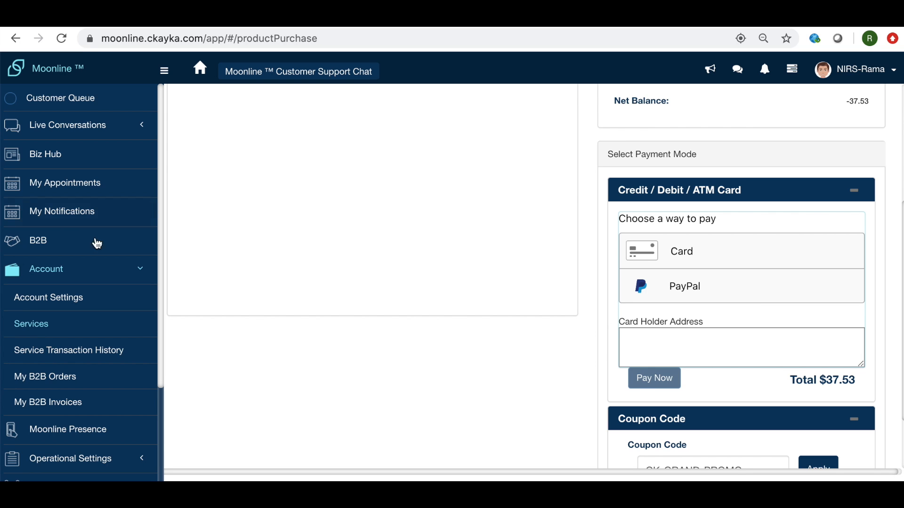
Open the Resource Calendars list in Operational Settings
left_click(88, 272)
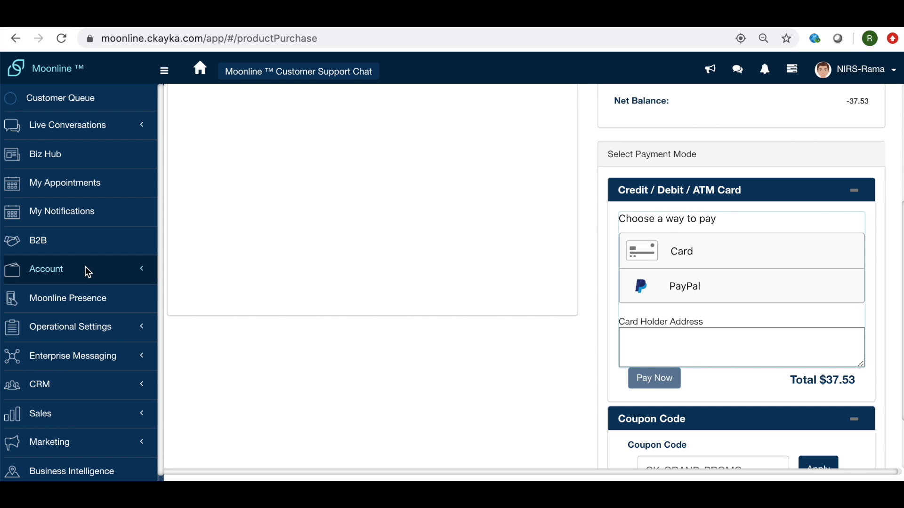
left_click(88, 335)
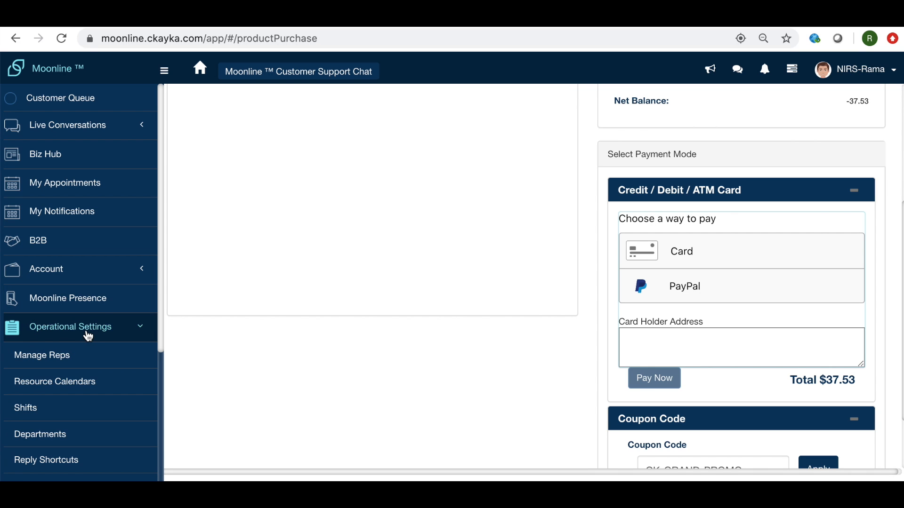
left_click(60, 385)
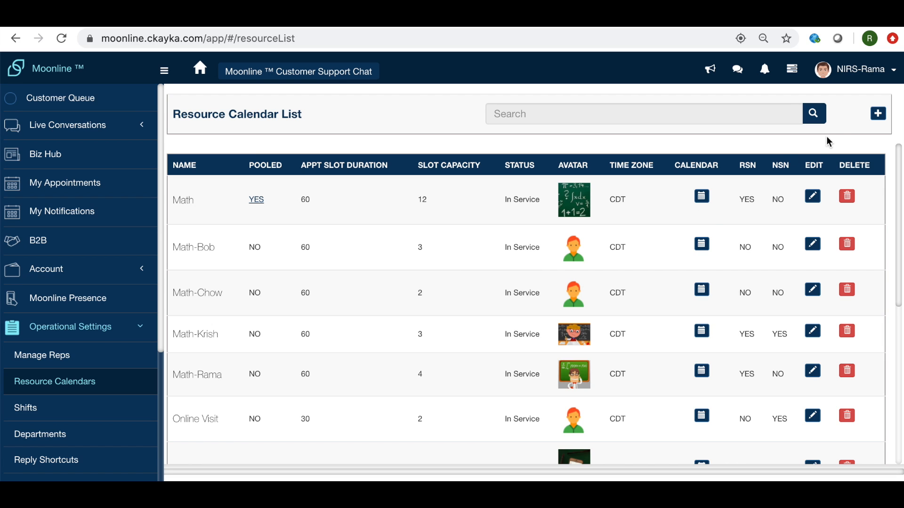
Start a new resource calendar, allowing self-booking for affiliates only and enabling Pooled Resource for Self-booking
left_click(878, 114)
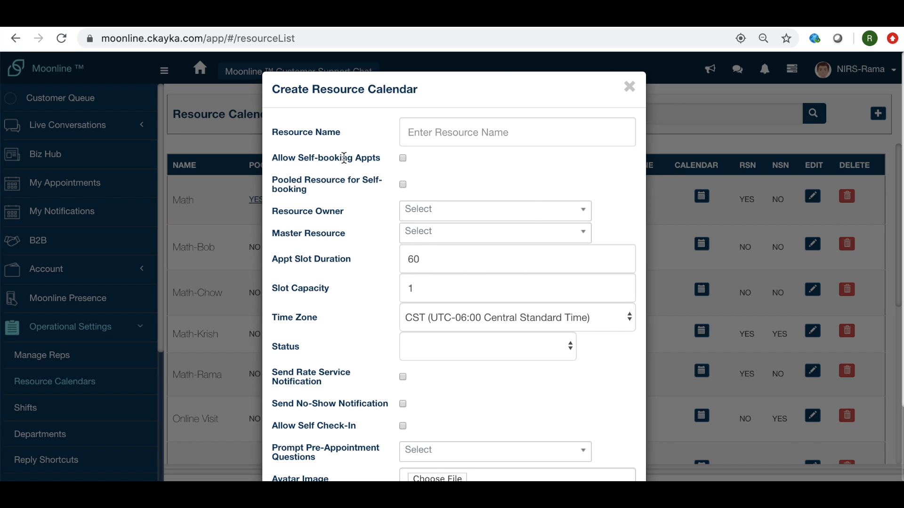
mouse_move(344, 158)
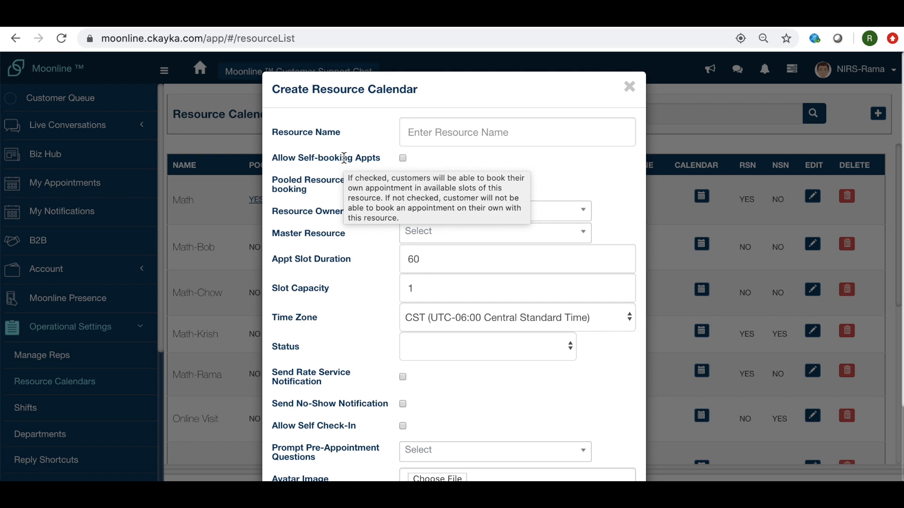
mouse_move(328, 185)
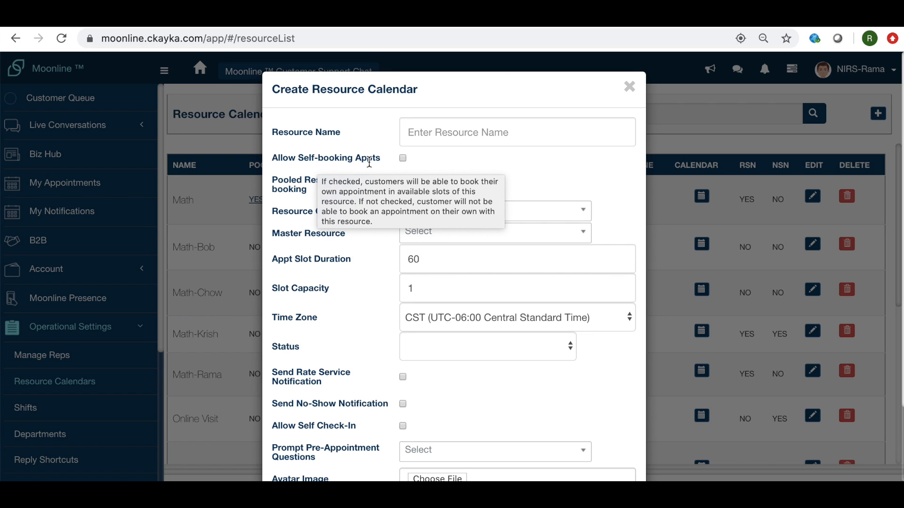
left_click(402, 159)
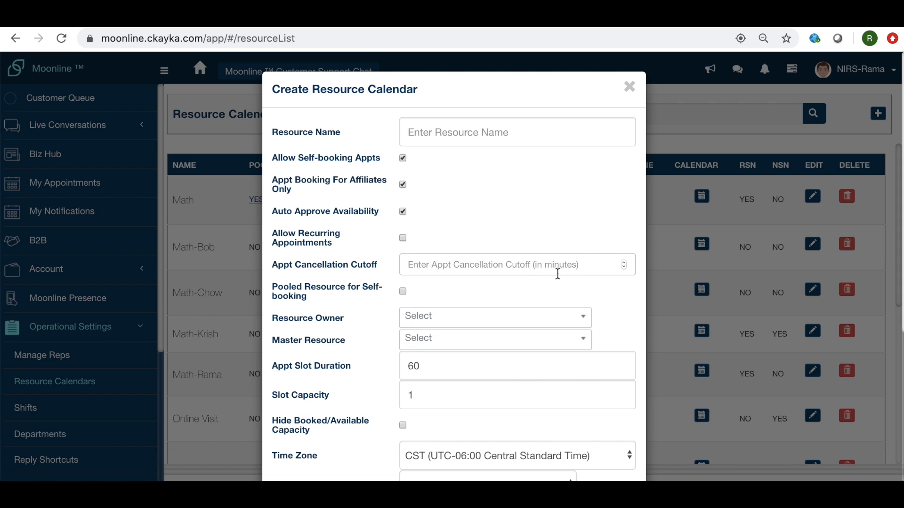
mouse_move(560, 271)
mouse_move(339, 300)
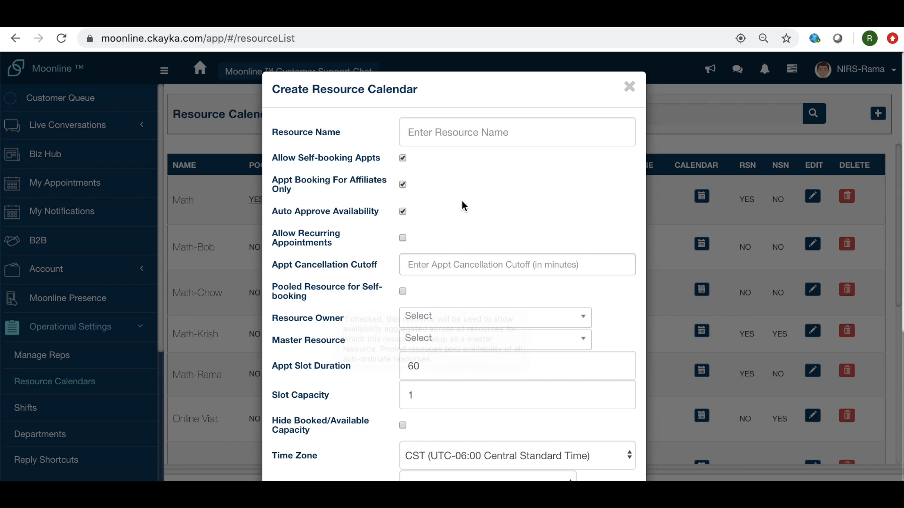
left_click(402, 291)
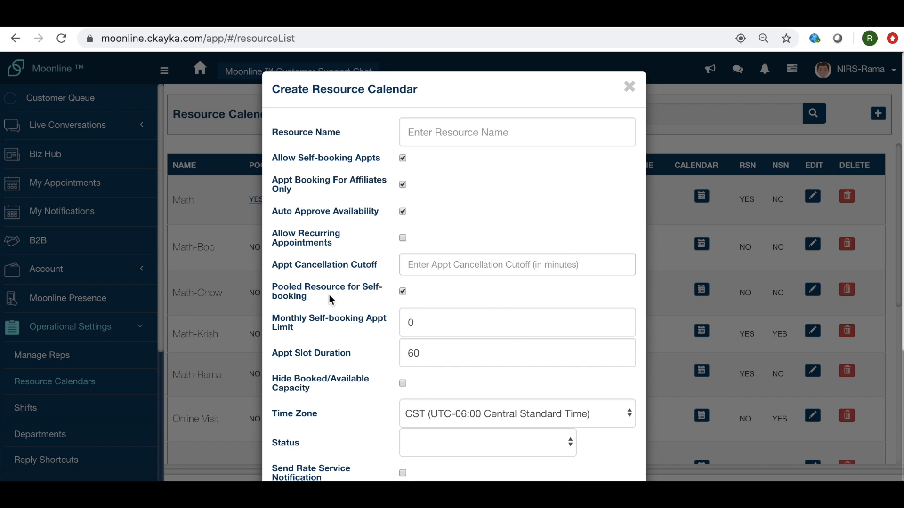
mouse_move(329, 295)
mouse_move(403, 392)
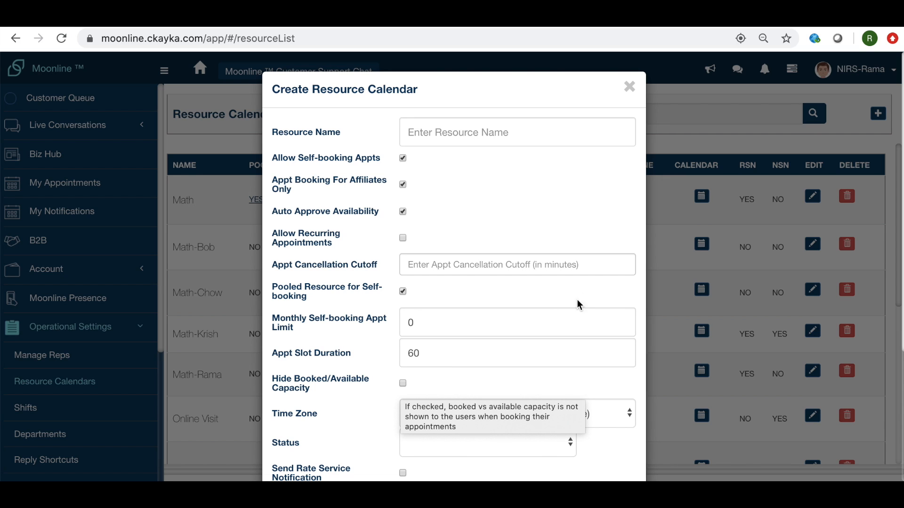
Set the time zone to CDT (UTC-05:00 Central Daylight Time) and the status to In Service, then cancel creating the calendar
left_click(600, 419)
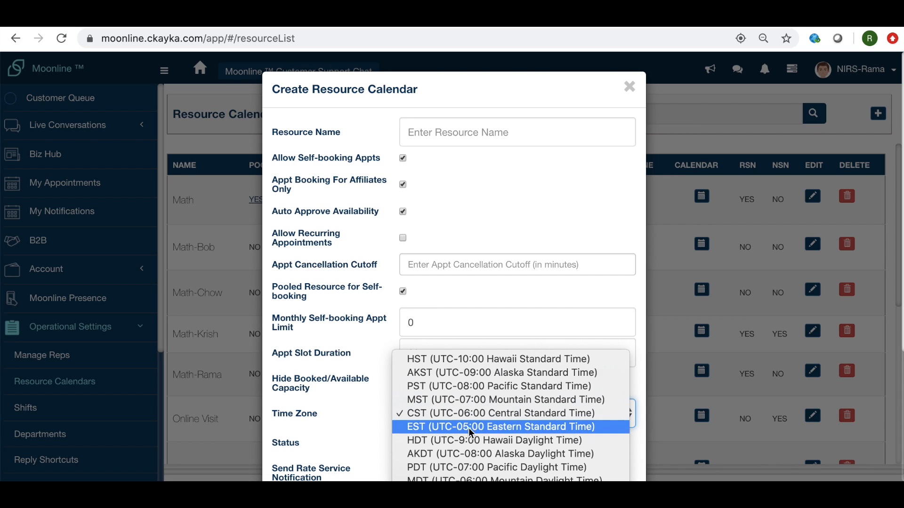
key("Escape")
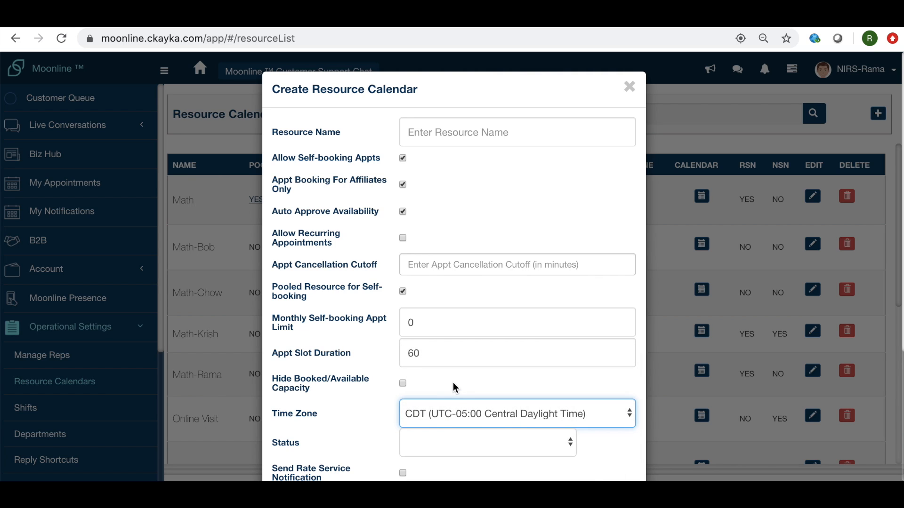
scroll(452, 382, "down", 3)
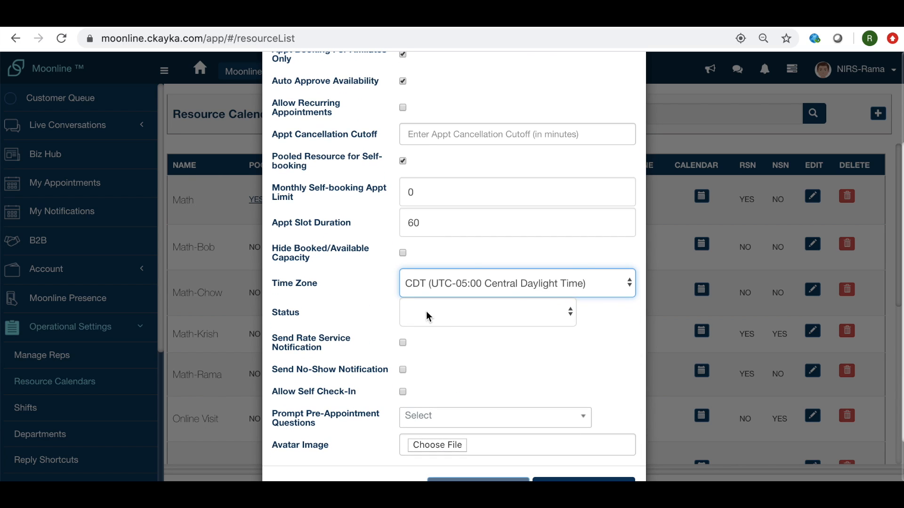
left_click(423, 316)
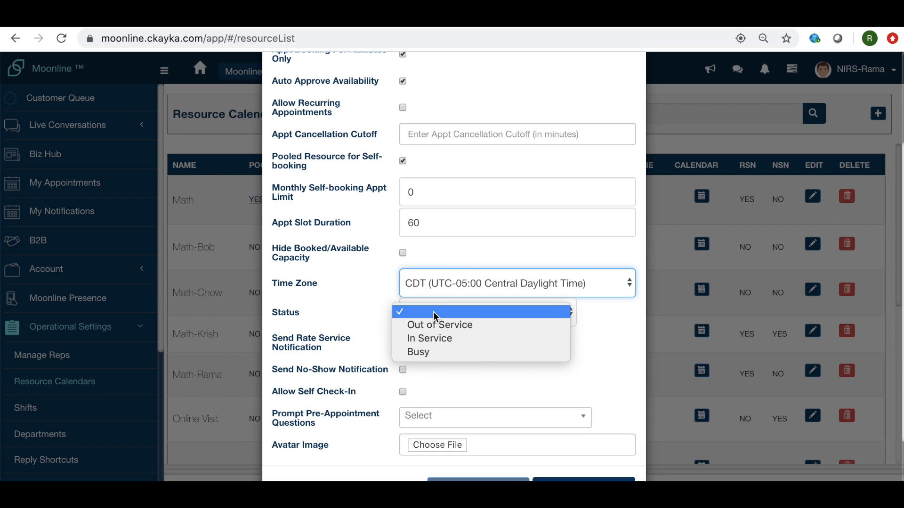
left_click(430, 338)
scroll(433, 388, "down", 1)
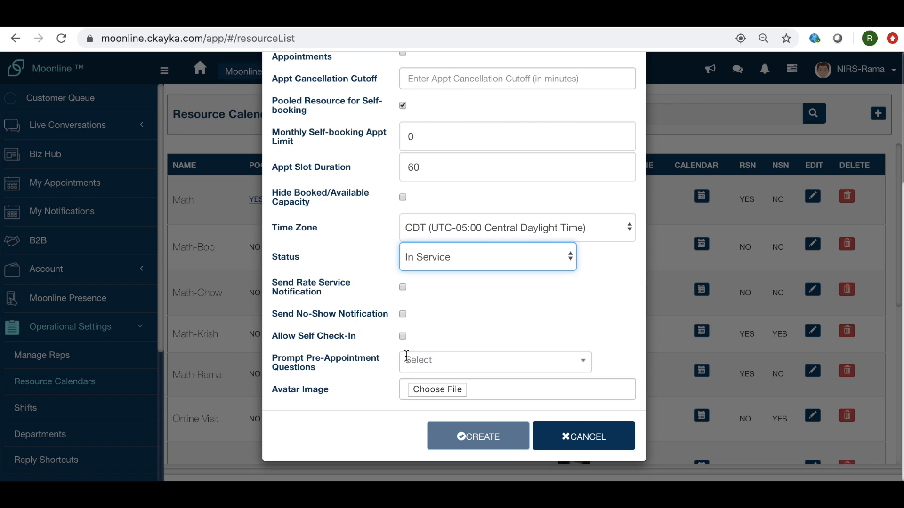
mouse_move(407, 357)
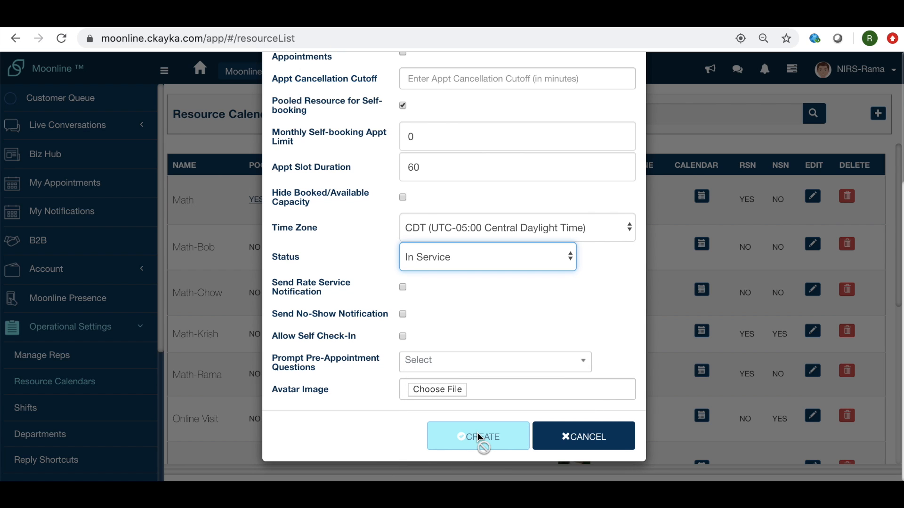
left_click(569, 441)
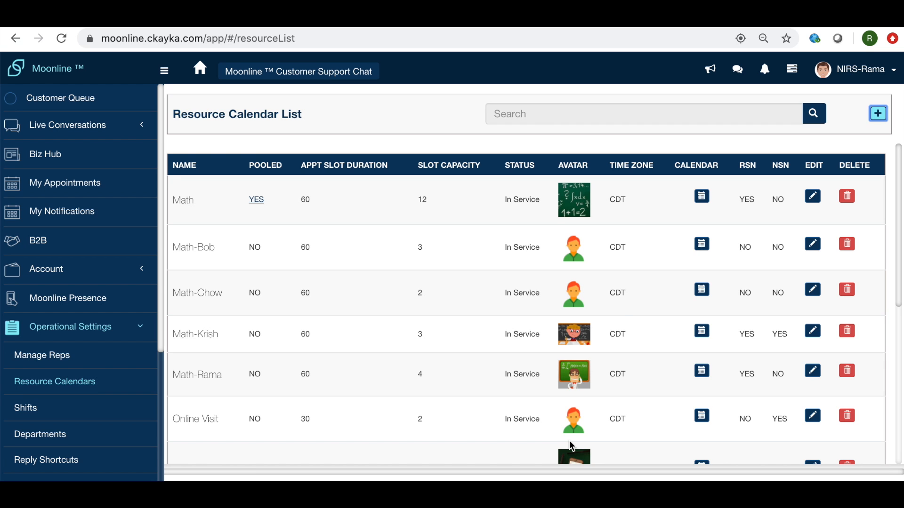
Start another new resource calendar and allow self-booking appointments for affiliates only
left_click(878, 118)
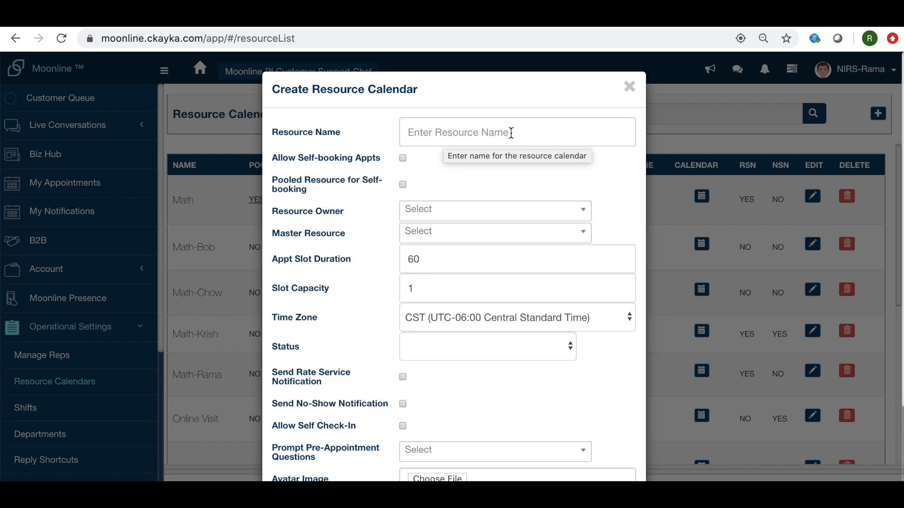
mouse_move(321, 174)
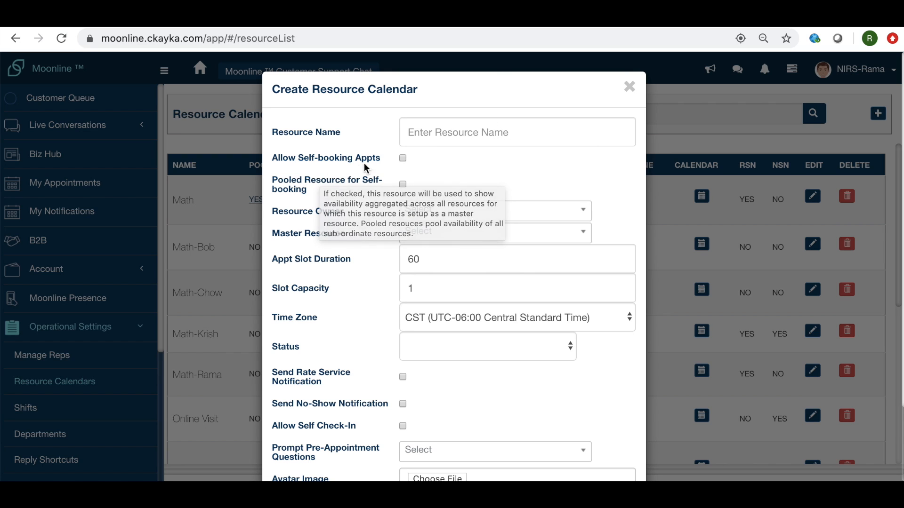
left_click(403, 158)
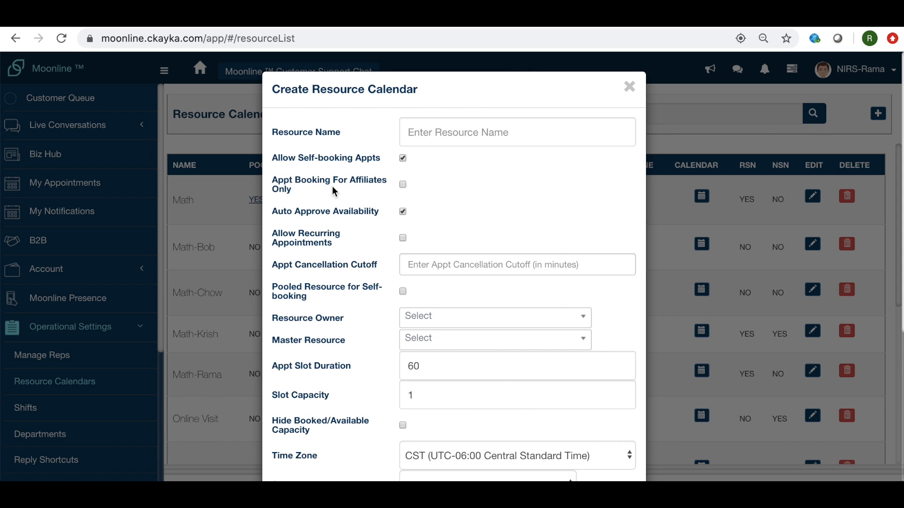
left_click(402, 185)
Review the available Resource Owner choices for the new calendar without selecting one
mouse_move(368, 301)
mouse_move(396, 316)
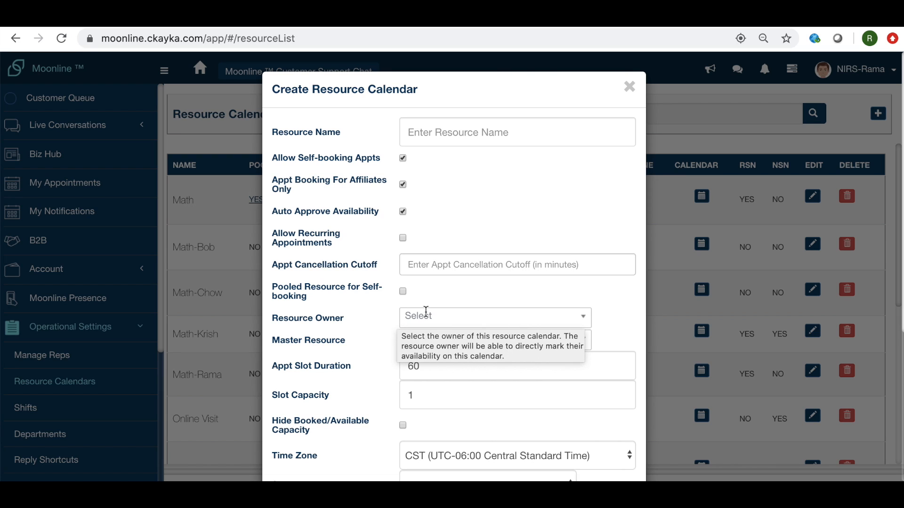
left_click(584, 318)
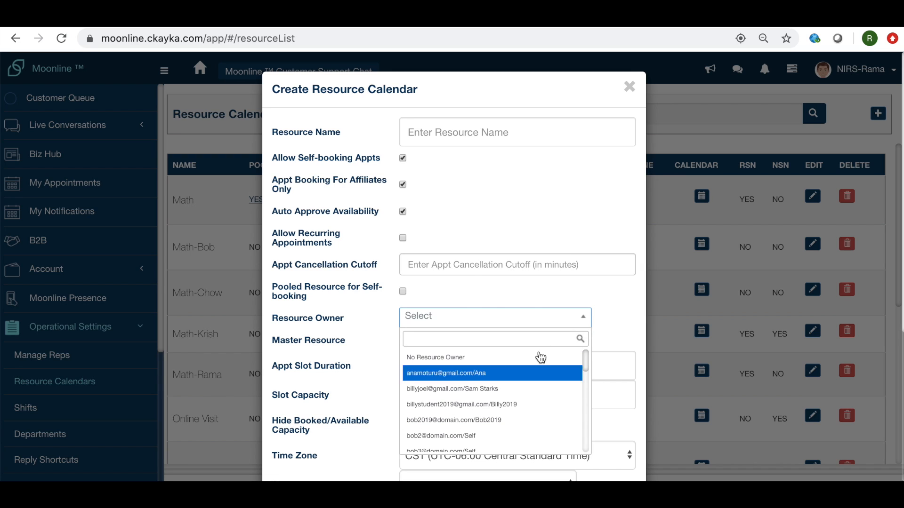
left_click(615, 305)
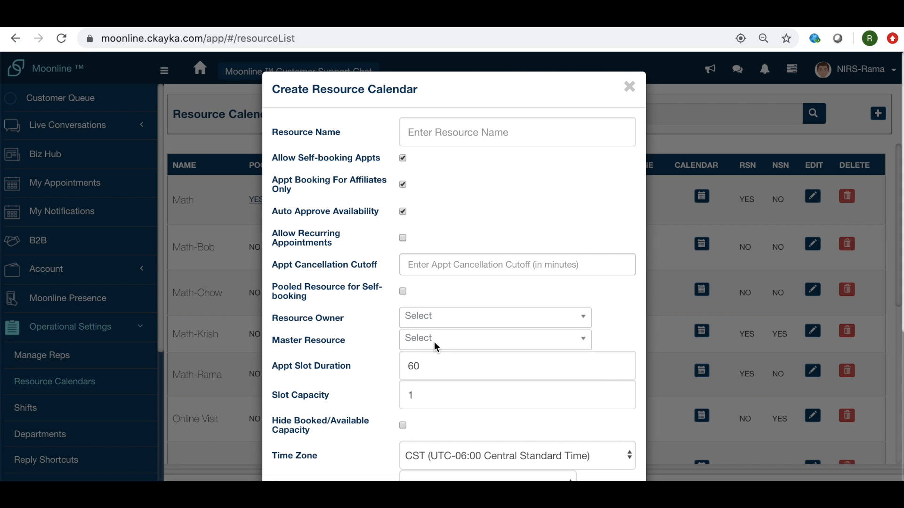
Assign Math as the new calendar's master resource with status In Service, and cancel creating the calendar
mouse_move(433, 341)
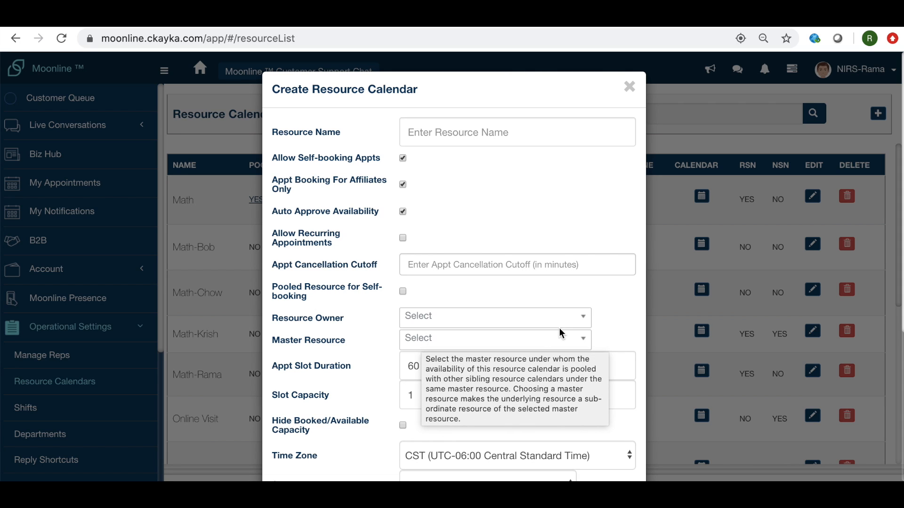
left_click(584, 340)
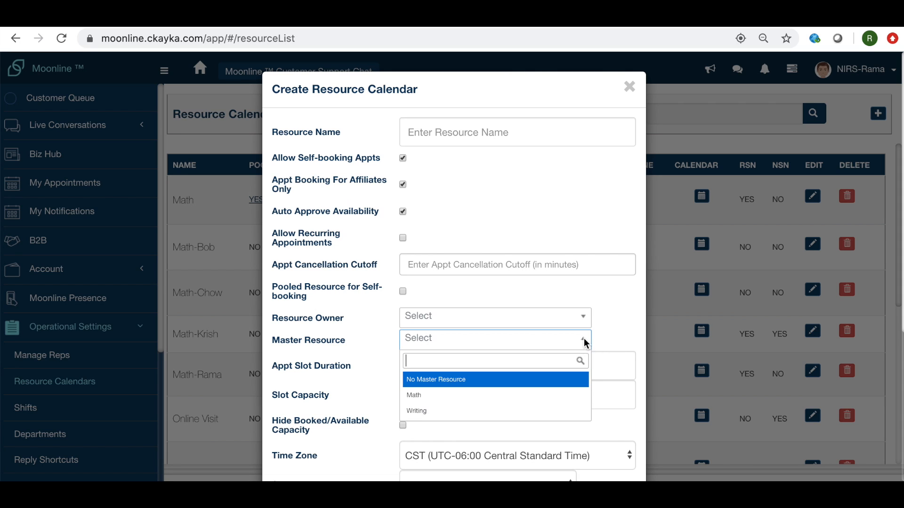
left_click(423, 398)
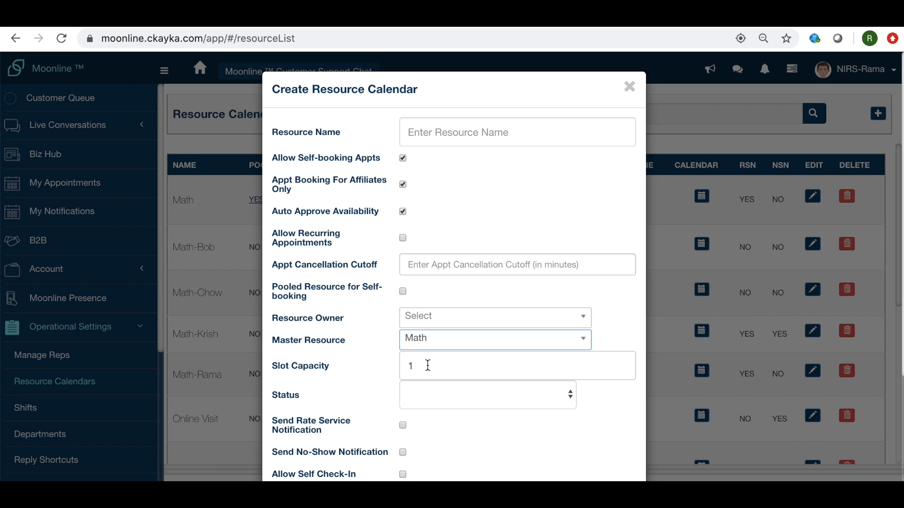
mouse_move(428, 366)
left_click(501, 390)
left_click(425, 422)
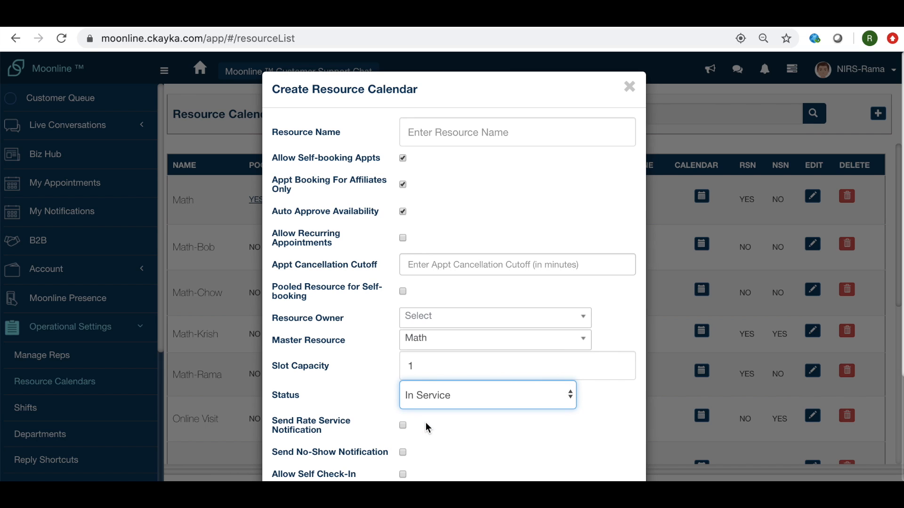
scroll(460, 438, "down", 3)
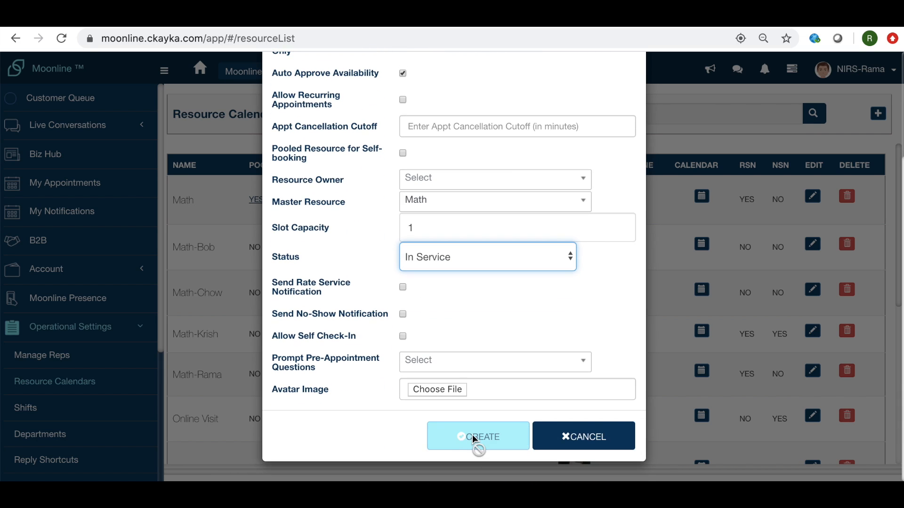
left_click(582, 437)
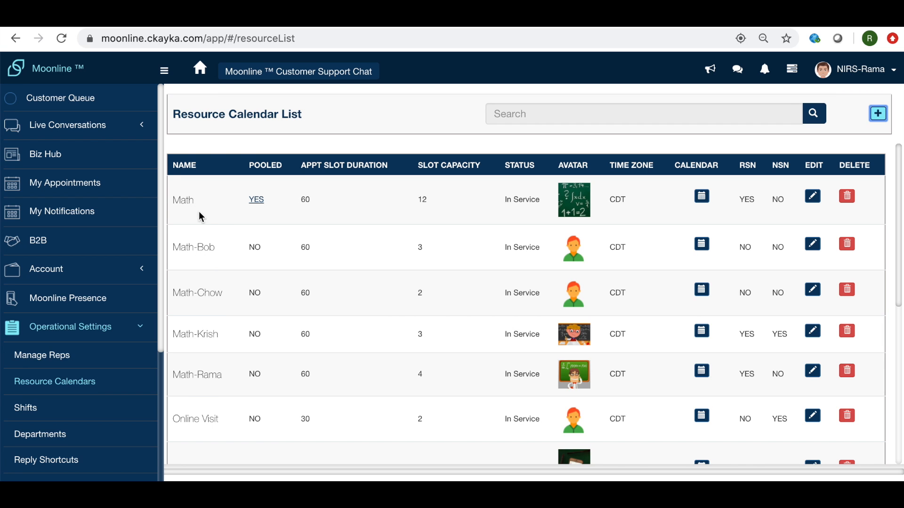
Review the resource calendars pooled under Math, including their slot capacities and owners
left_click(259, 203)
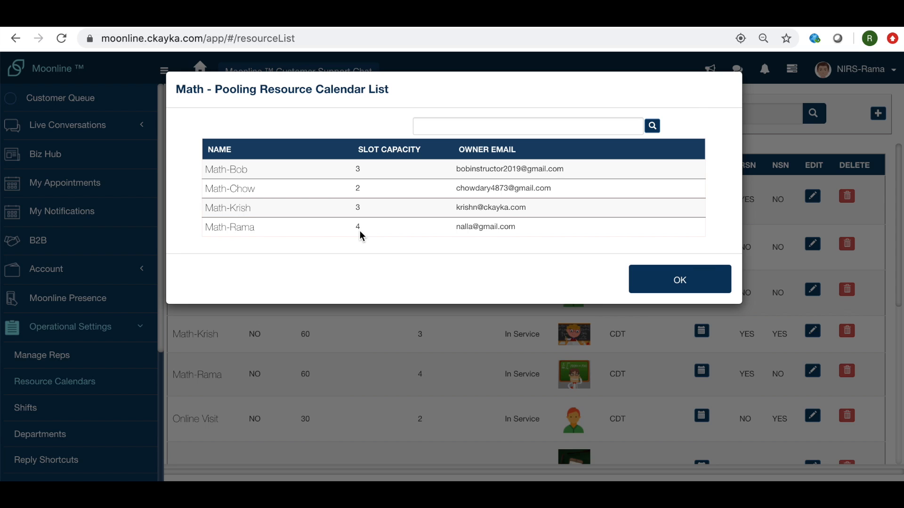
left_click(652, 287)
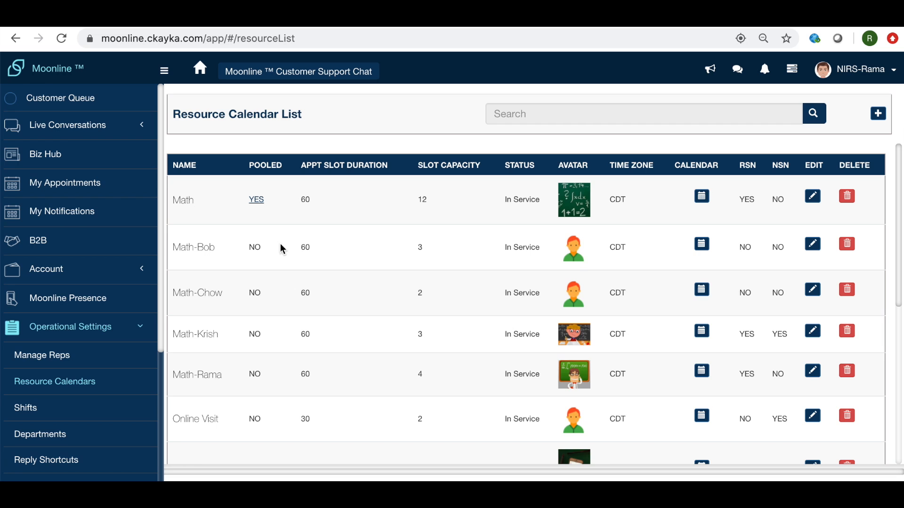
In Math-Bob's resource availability for the week of 31-May-2020, mark the 10:00 AM, 11:00 AM and 12:00 PM slots Monday through Friday
left_click(701, 246)
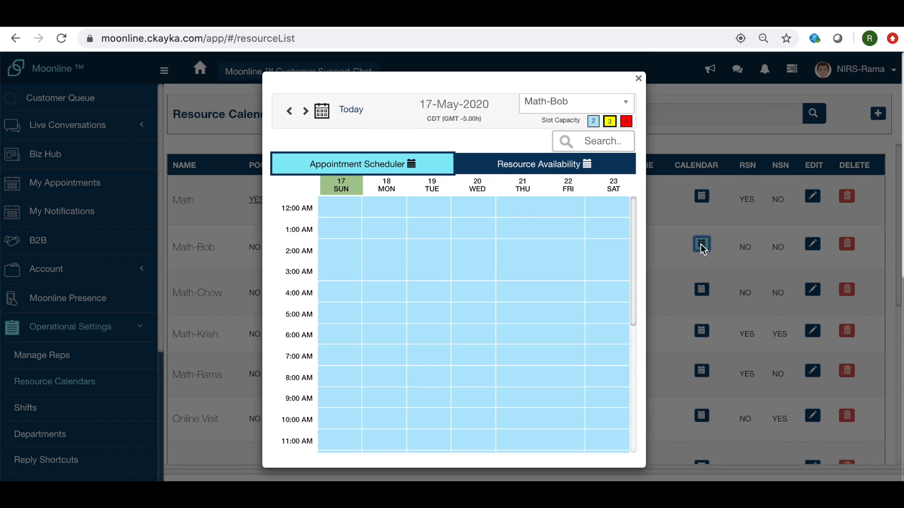
left_click(523, 164)
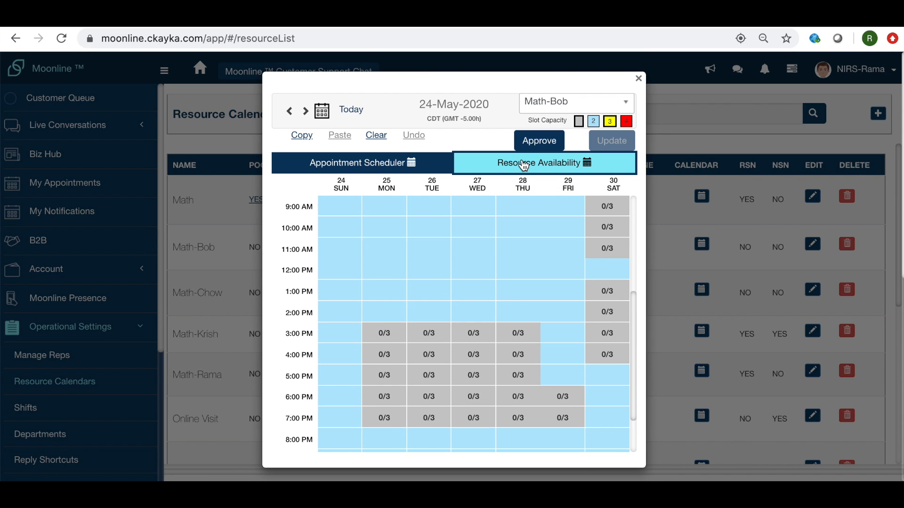
left_click(304, 111)
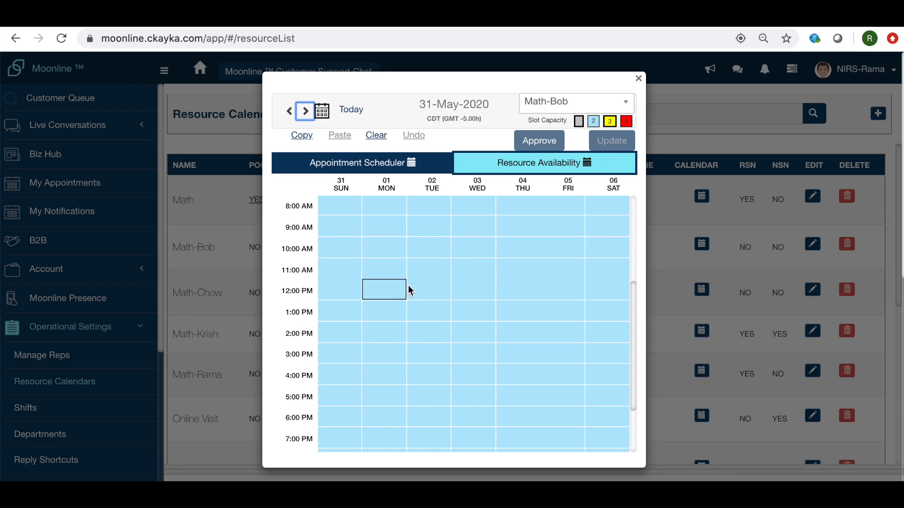
left_click(386, 248)
left_click(380, 270)
left_click(376, 294)
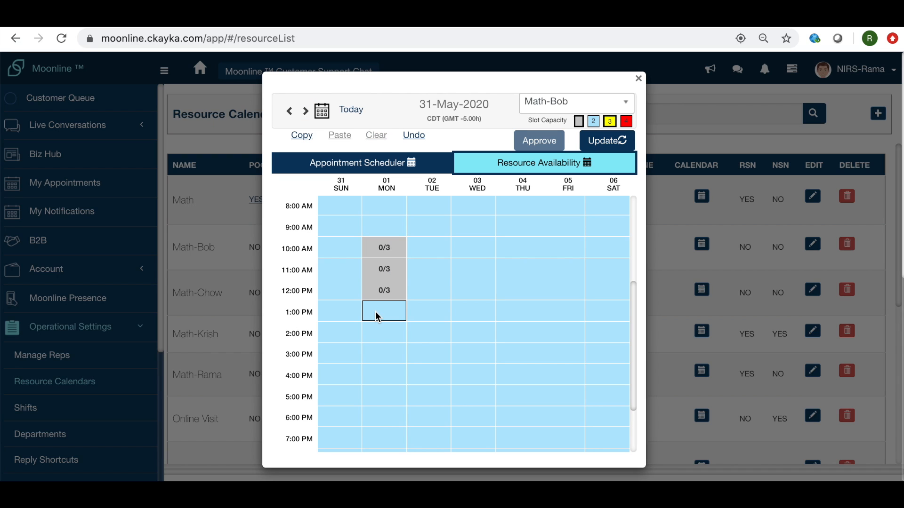
left_click(430, 247)
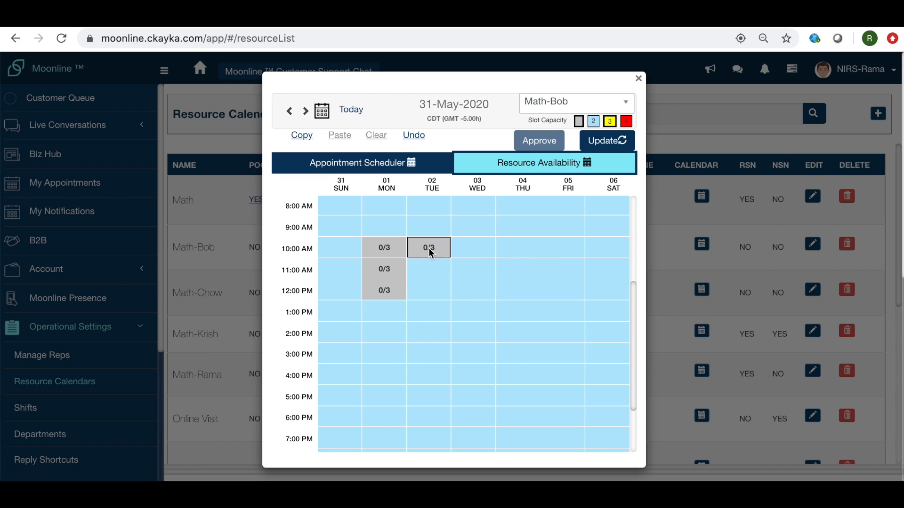
left_click(430, 267)
left_click(428, 293)
left_click(479, 246)
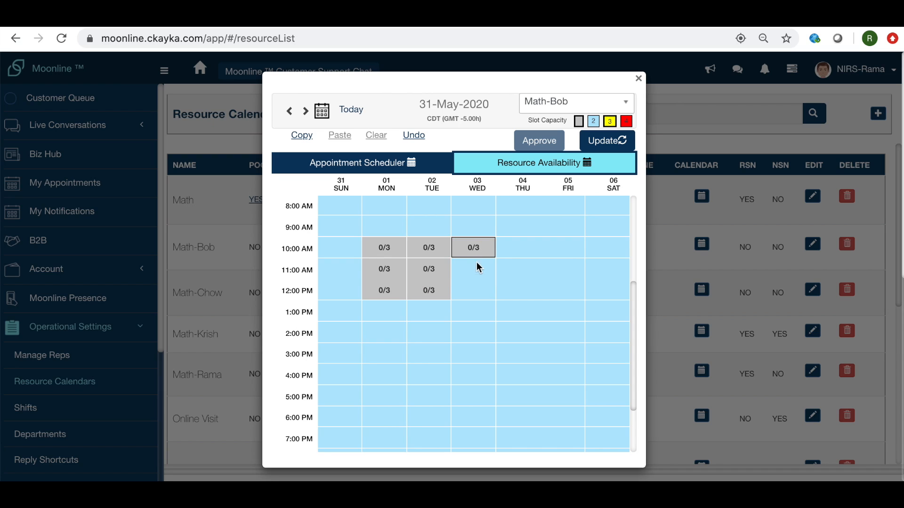
left_click(476, 267)
left_click(478, 287)
left_click(505, 250)
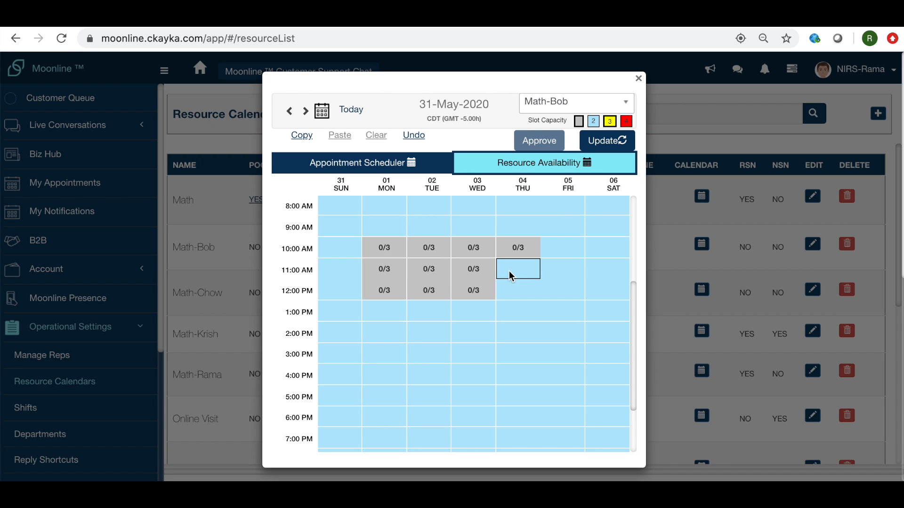
left_click(511, 271)
left_click(512, 291)
left_click(564, 247)
left_click(564, 267)
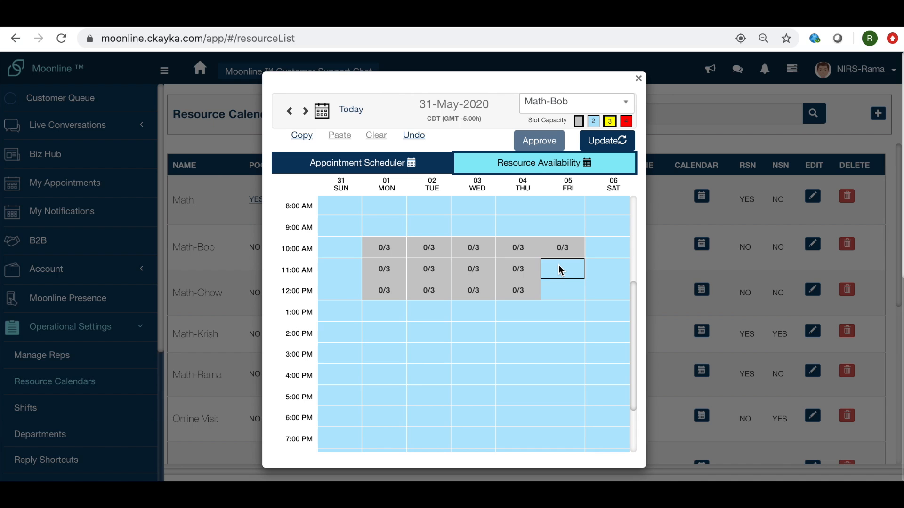
left_click(564, 287)
Save and approve Math-Bob's marked availability slots, and close the calendar
left_click(603, 140)
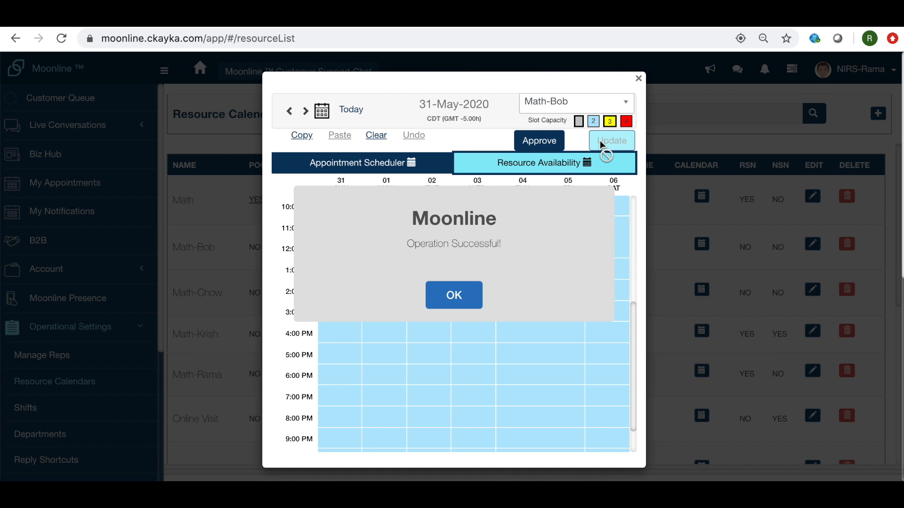
left_click(446, 295)
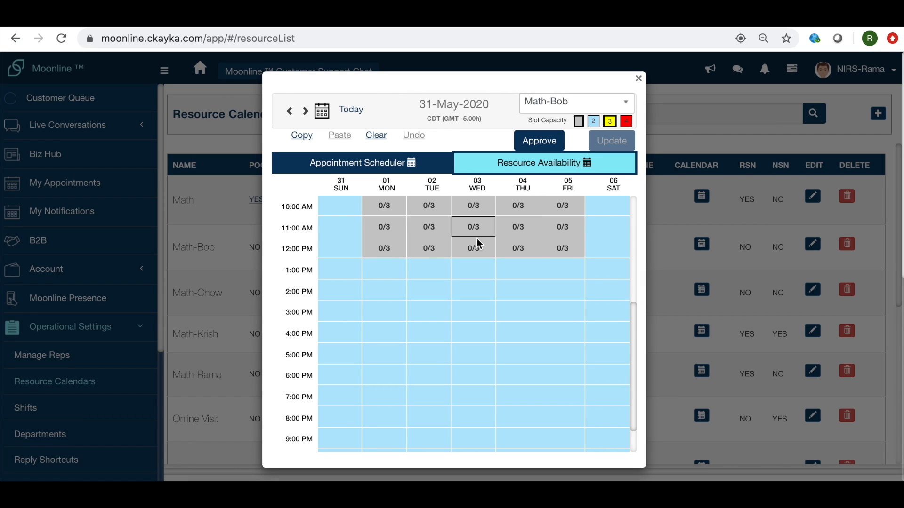
left_click(541, 144)
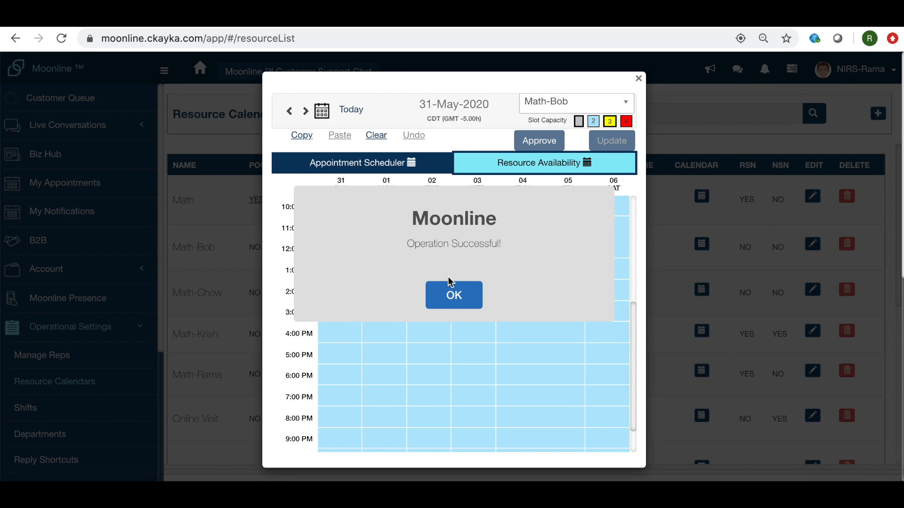
left_click(453, 295)
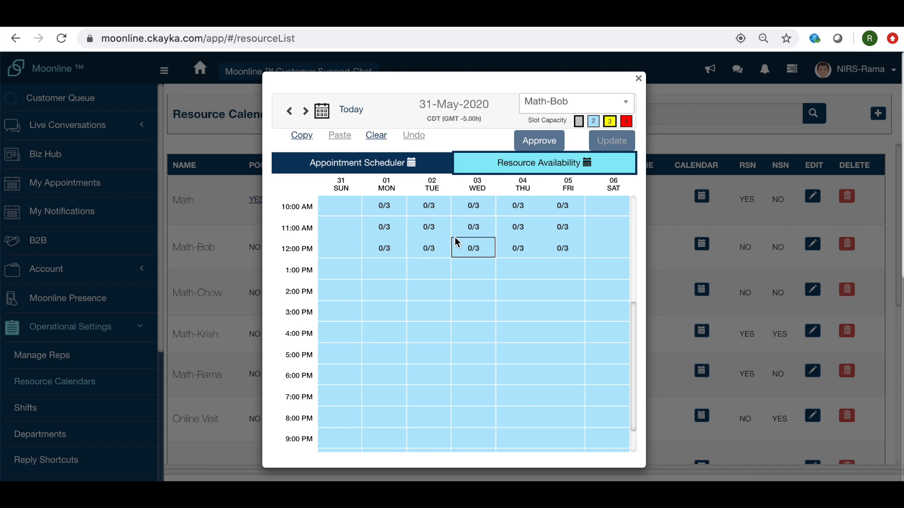
left_click(639, 79)
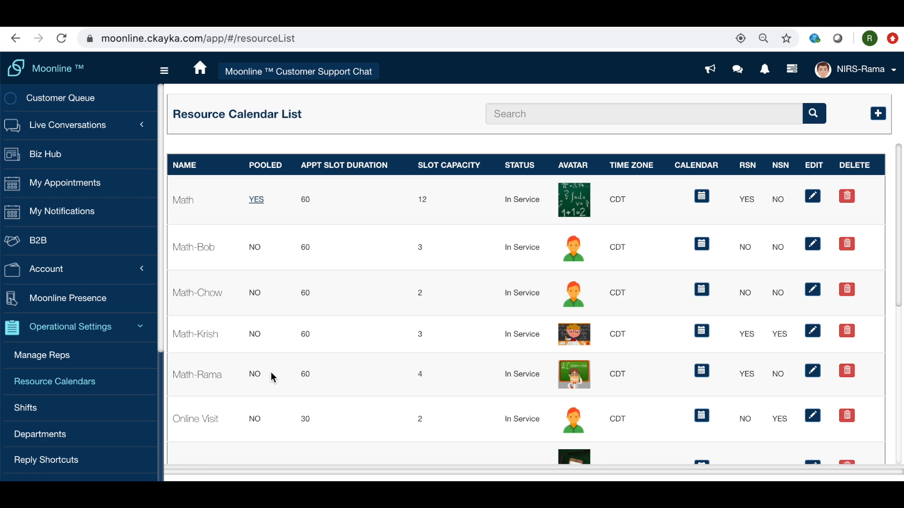
Open the Math-Rama calendar, switch it to the Math-Krish resource and display its resource availability
left_click(703, 373)
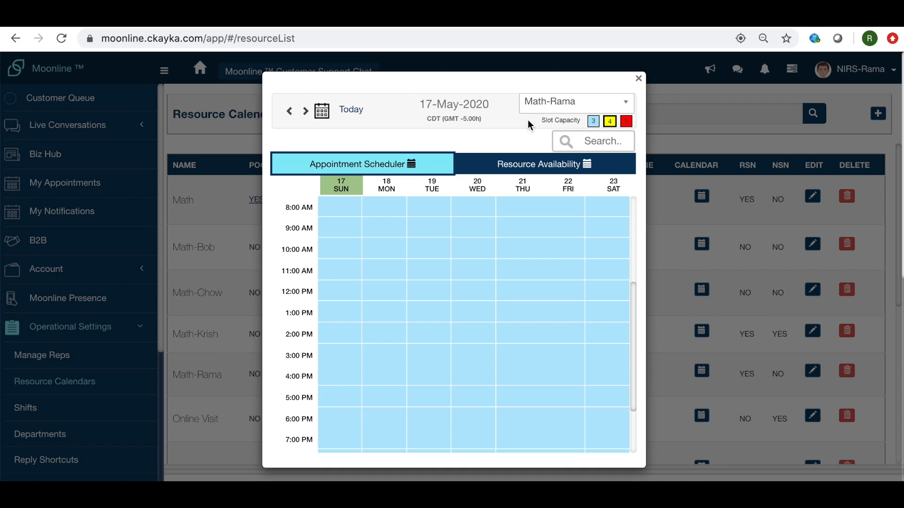
left_click(627, 104)
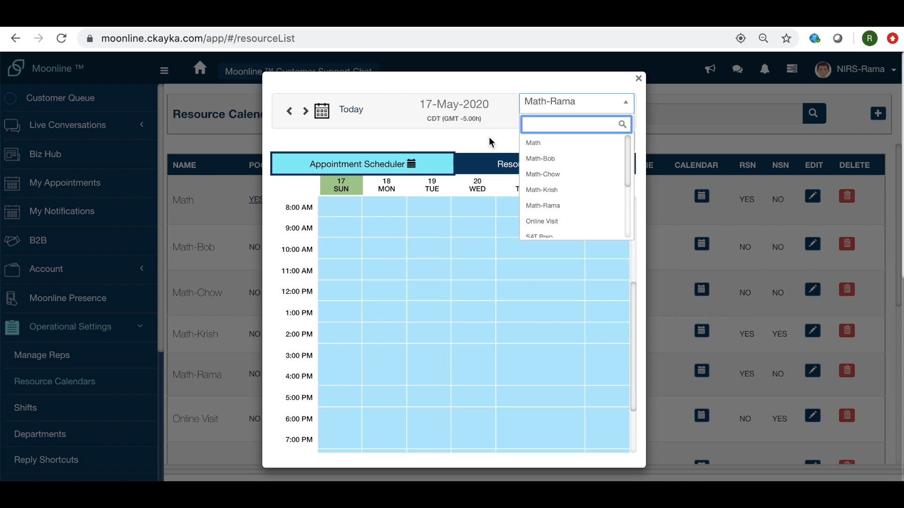
left_click(542, 190)
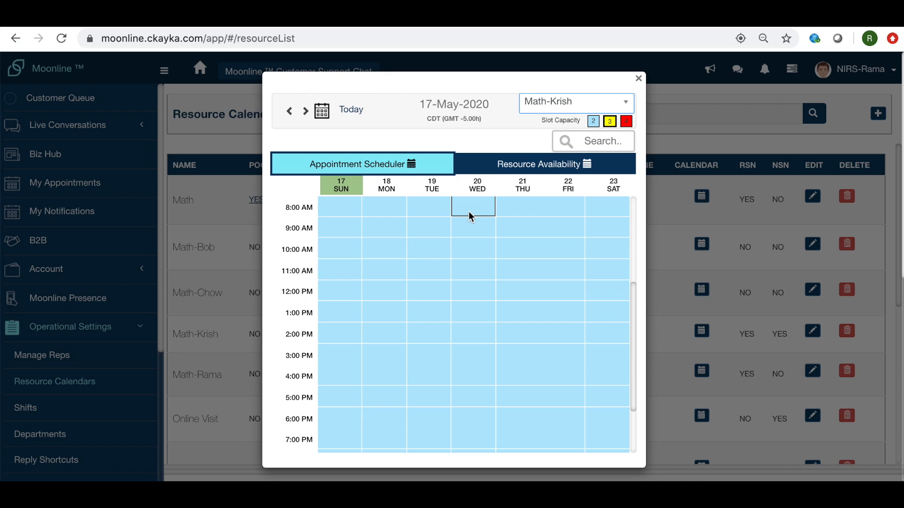
left_click(501, 171)
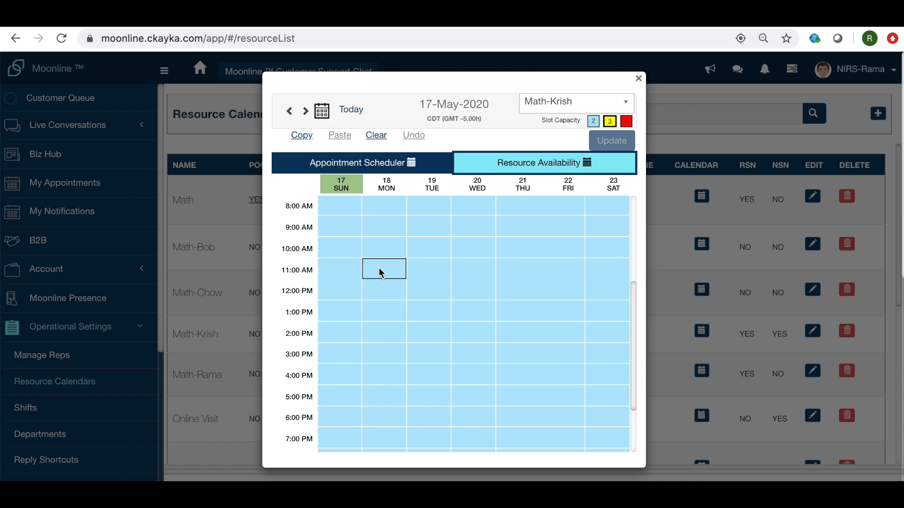
Mark Math-Krish as available in the 1:00 PM through 4:00 PM slots, Monday 18 through Friday 22 May 2020
left_click(383, 319)
left_click(383, 352)
left_click(382, 372)
left_click(422, 322)
left_click(422, 337)
left_click(423, 356)
left_click(426, 375)
left_click(474, 308)
left_click(475, 334)
left_click(476, 354)
left_click(471, 379)
left_click(518, 313)
left_click(516, 332)
left_click(514, 360)
left_click(517, 374)
left_click(560, 310)
left_click(557, 329)
left_click(562, 358)
left_click(563, 376)
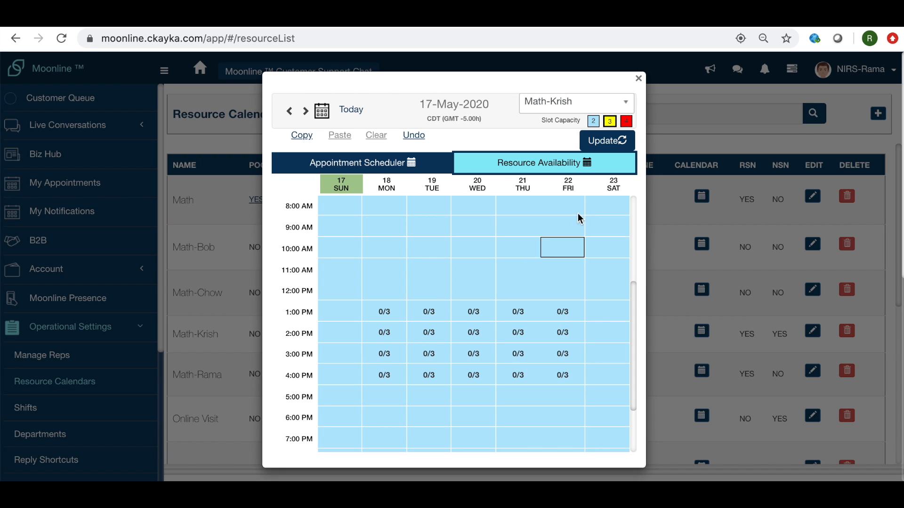
Save Math-Krish's availability update and close the calendar
left_click(607, 146)
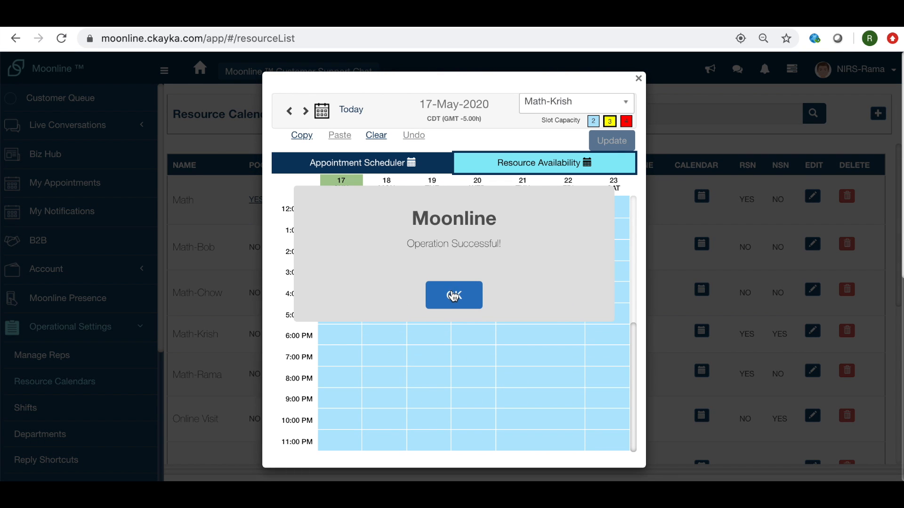
left_click(453, 294)
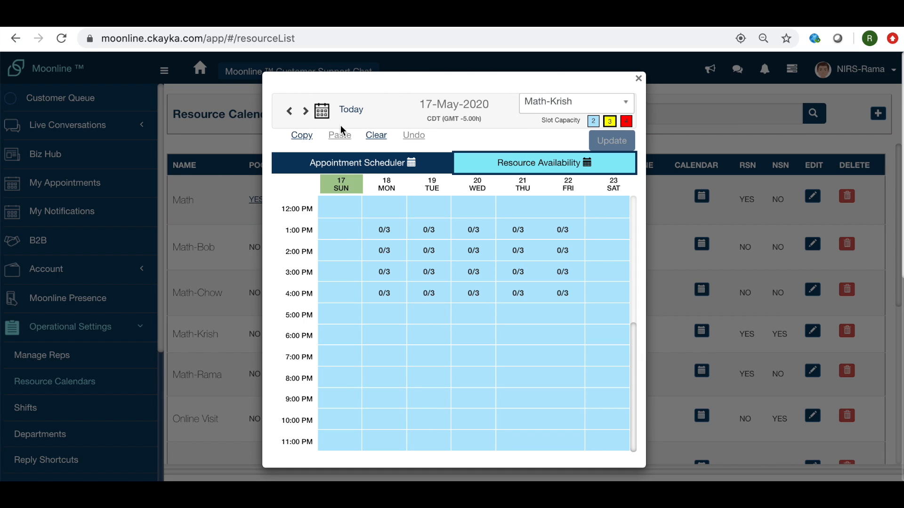
left_click(638, 81)
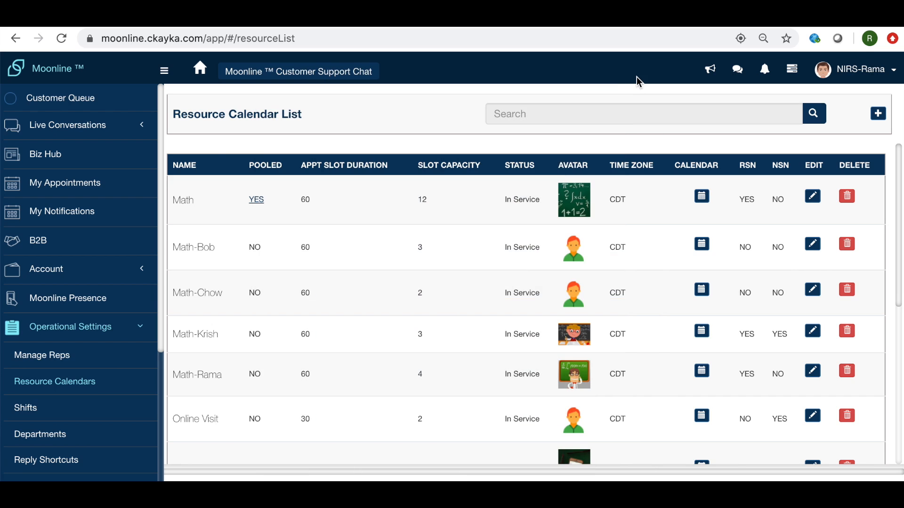
Log out of the business account and log in to Moonline with the end-user account
left_click(858, 70)
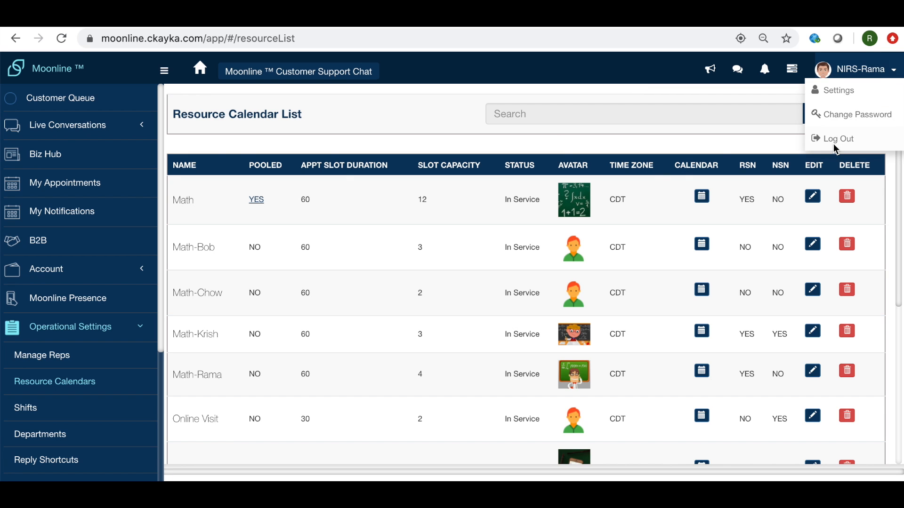
left_click(836, 136)
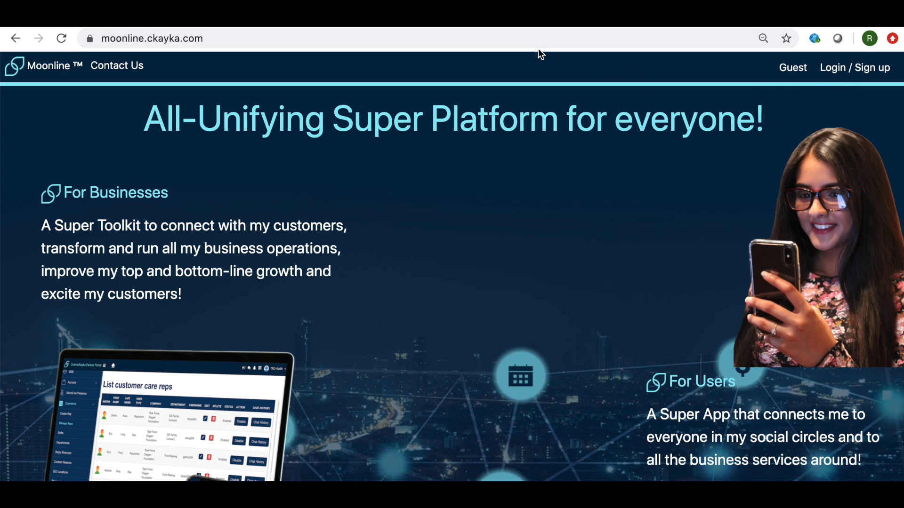
left_click(835, 72)
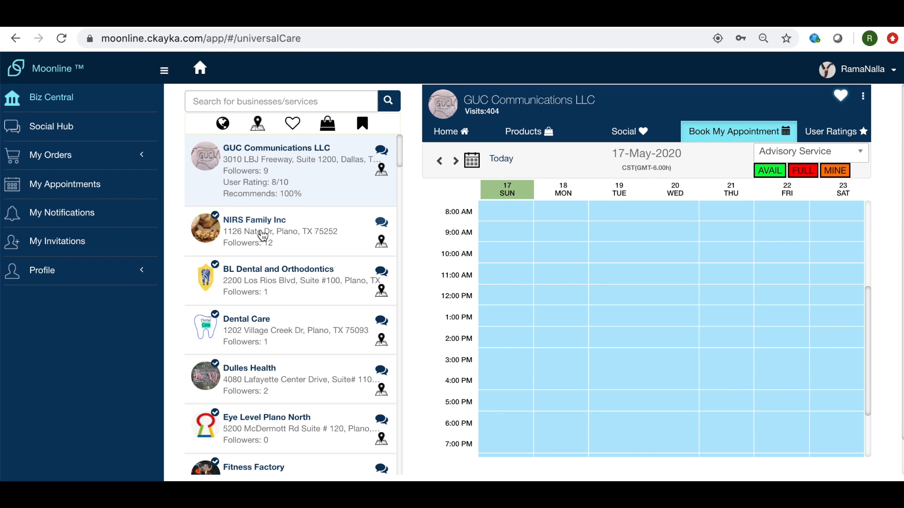
Start booking a Math appointment with NIRS Family Inc for 20-May-2020, 02:00 PM to 03:00 PM
left_click(267, 235)
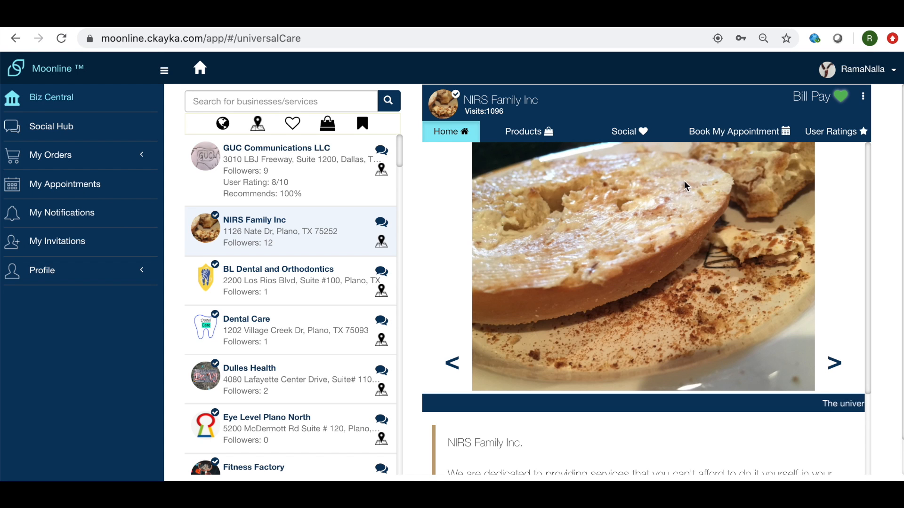
left_click(720, 135)
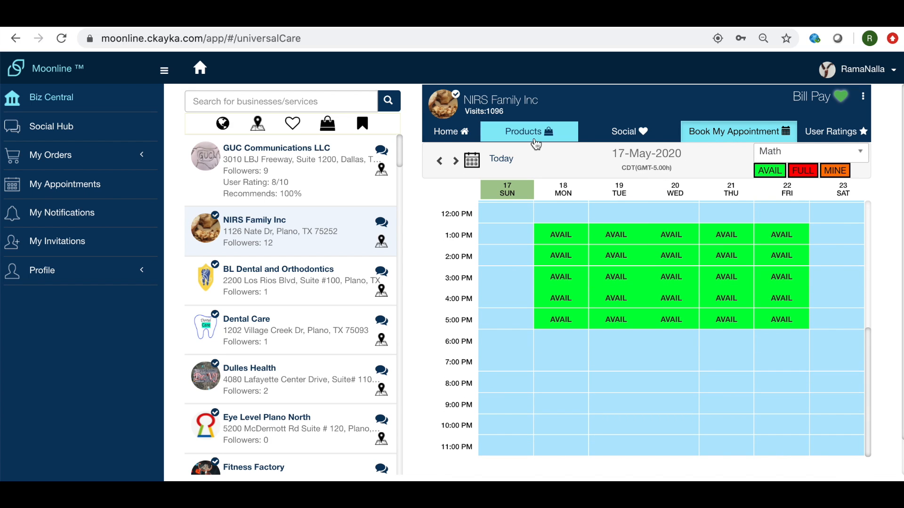
left_click(455, 161)
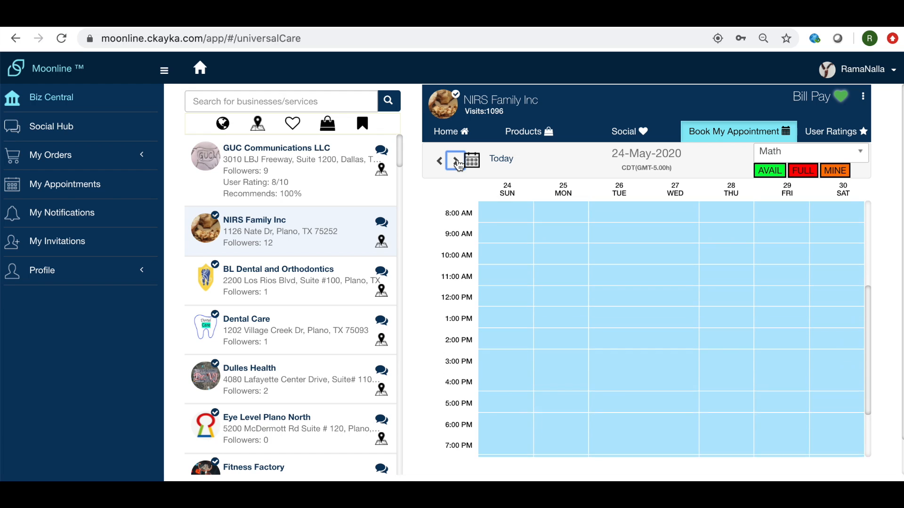
left_click(440, 162)
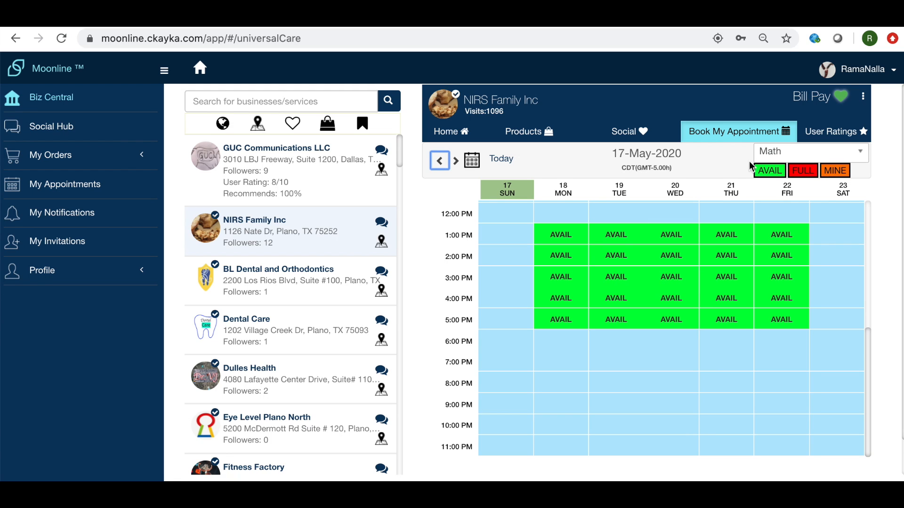
left_click(667, 260)
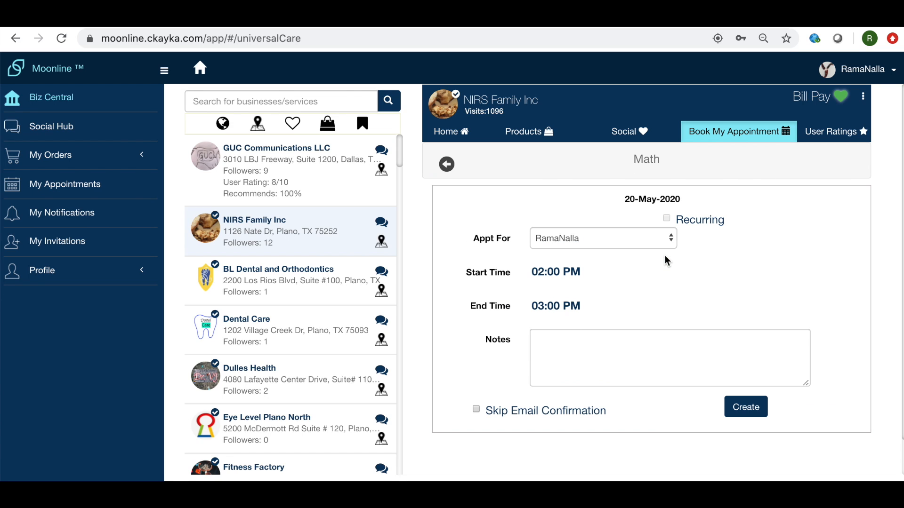